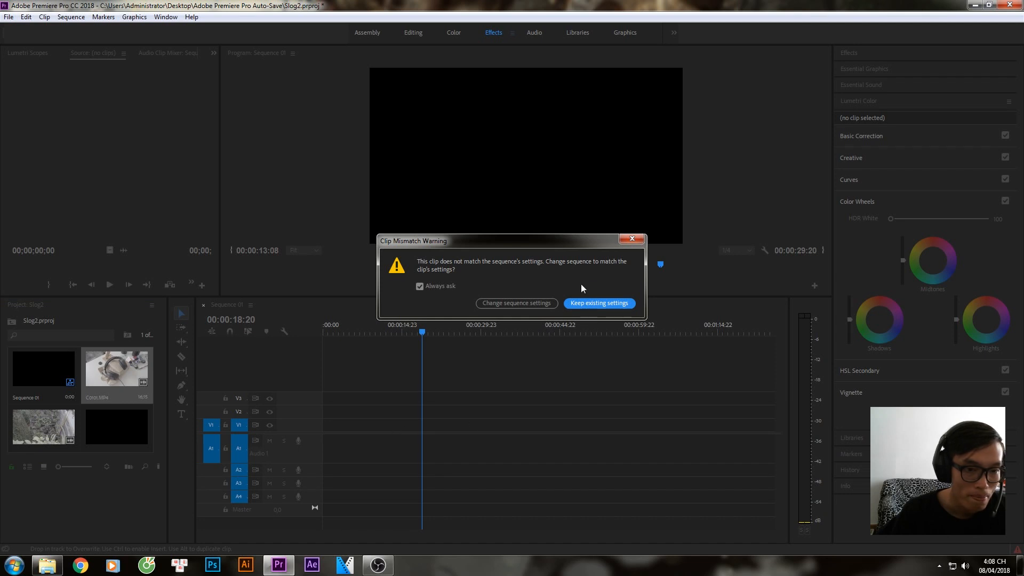
Step: Keep the existing sequence settings for the C0101.MP4 clip and delete its audio from the timeline
click(599, 302)
click(447, 460)
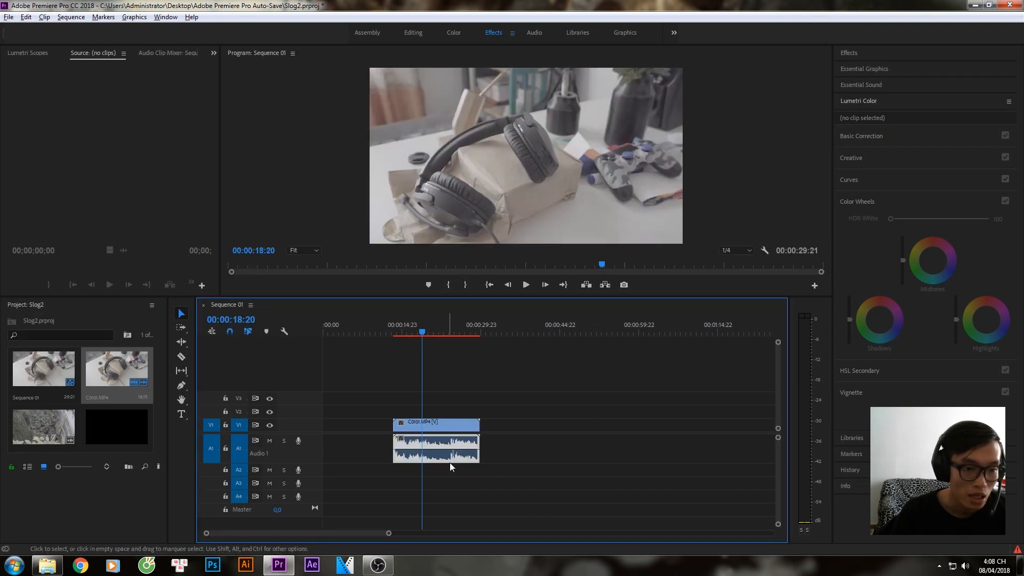
alt+click(469, 455)
key(Delete)
Step: Enlarge the program preview area above the timeline and play a short stretch of the ungraded clip
drag(447, 296, 427, 420)
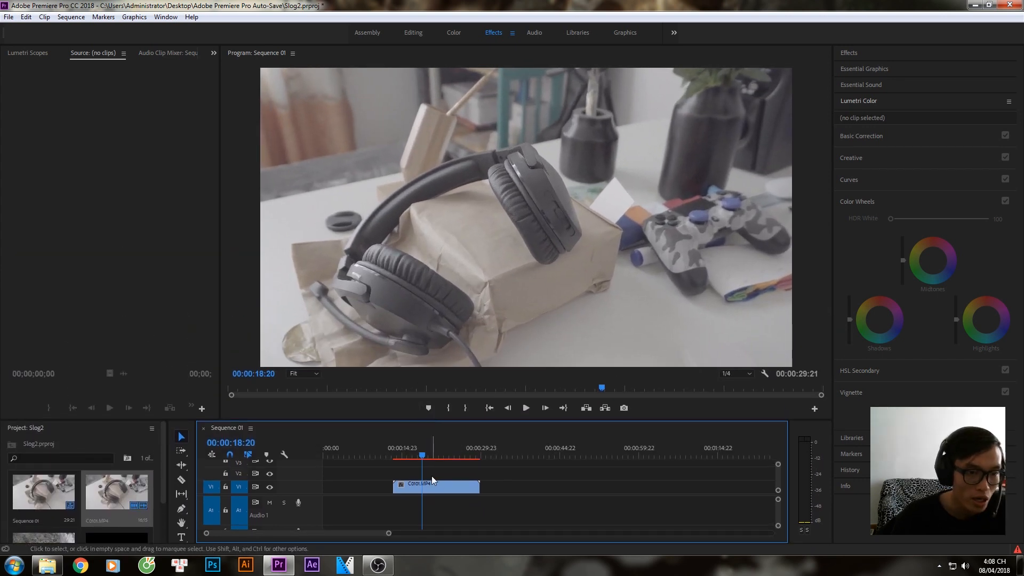
key(space)
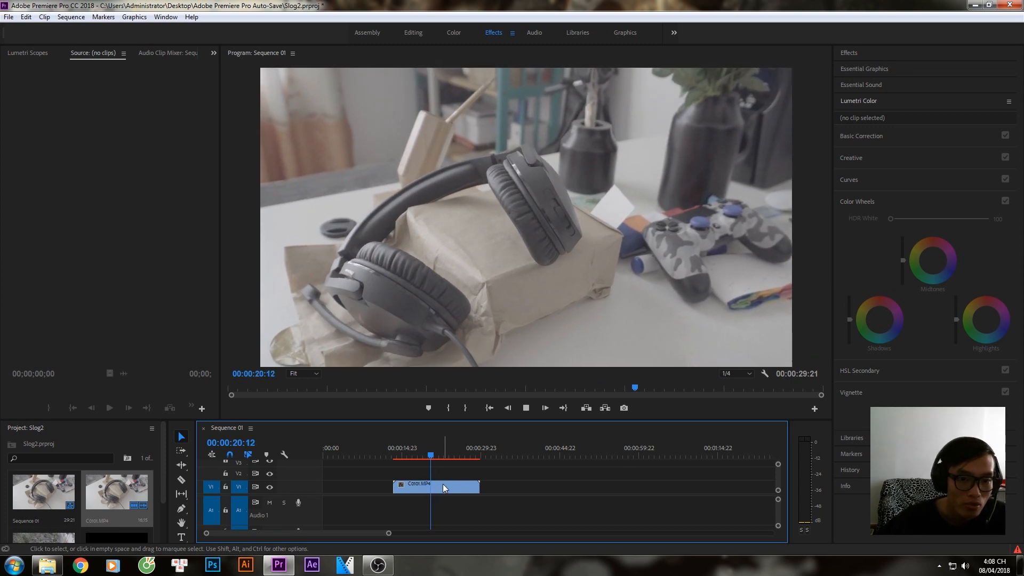
click(442, 484)
key(space)
Step: Play the clip at Full playback resolution, move back to 00:00:18:03 and replay it at 1/4 resolution
click(738, 373)
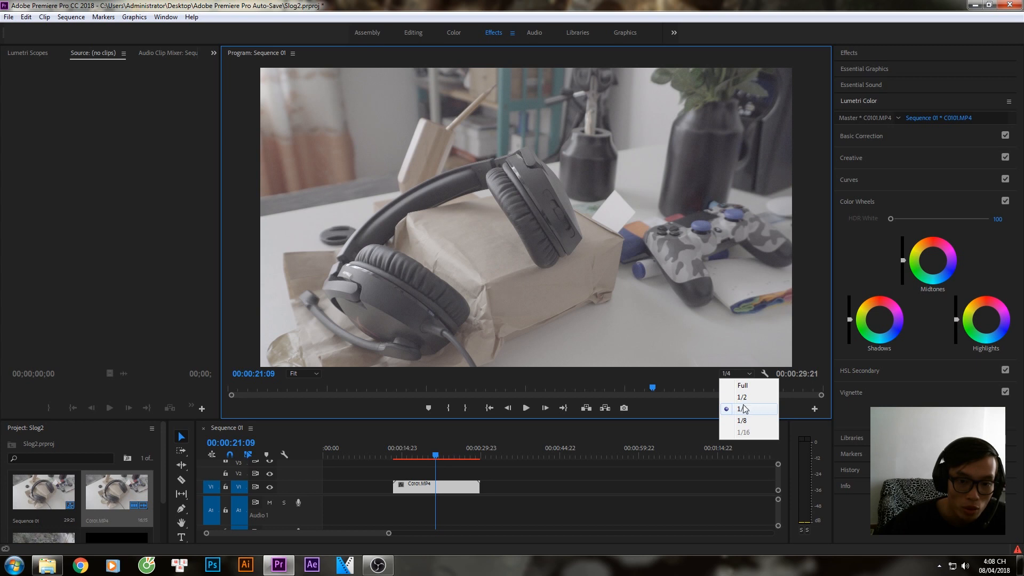
click(741, 385)
key(space)
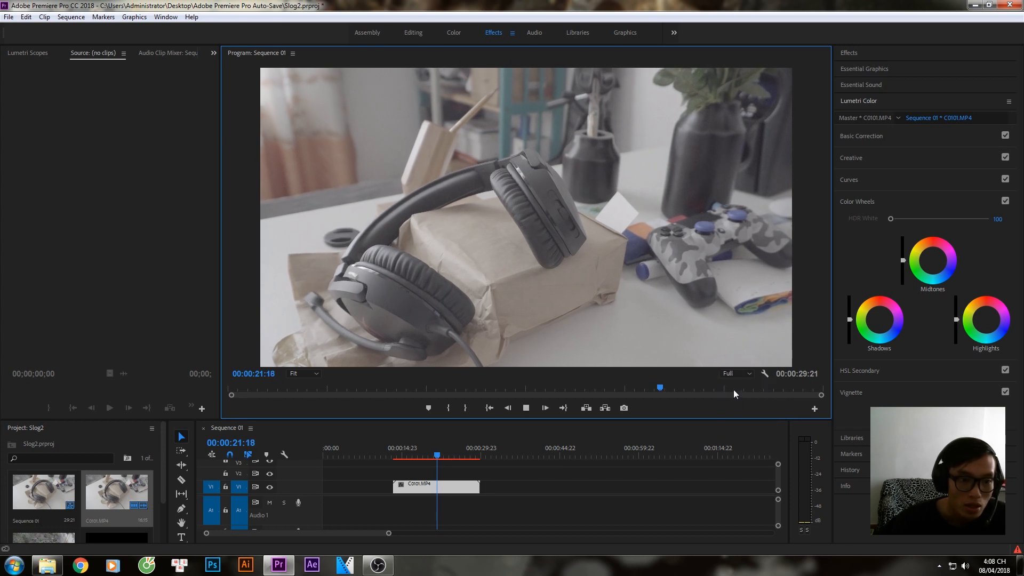
key(space)
click(418, 451)
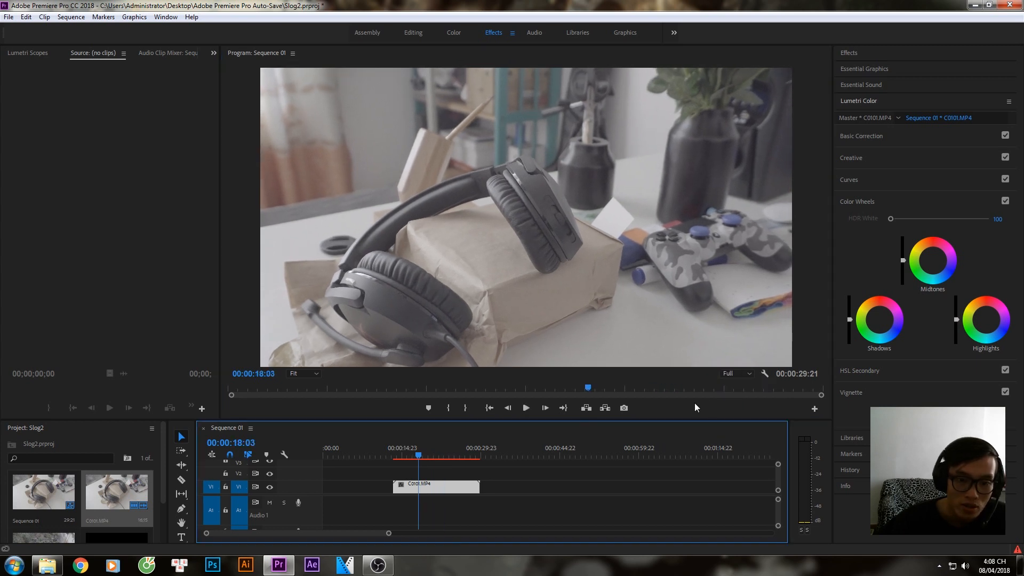
click(734, 373)
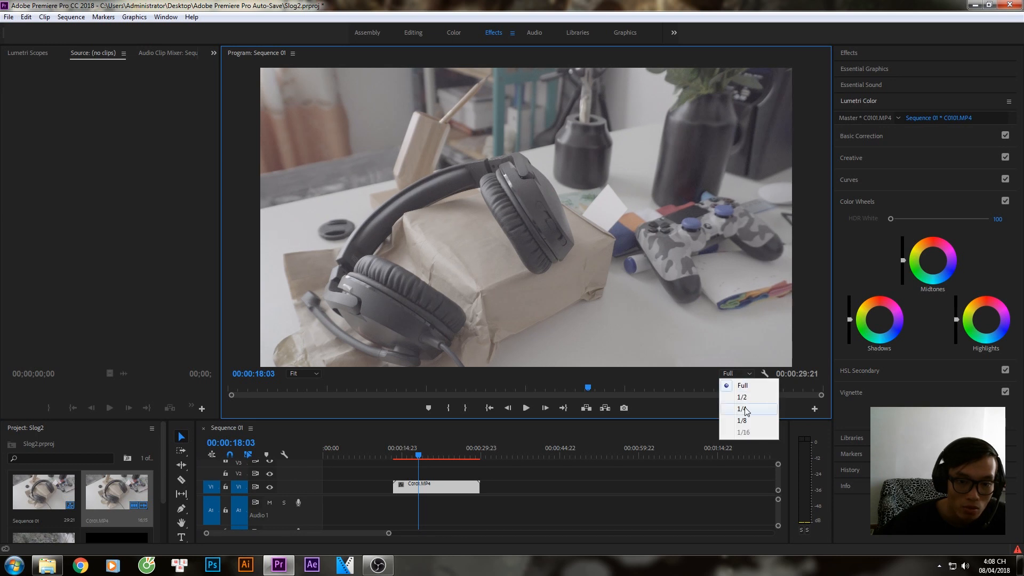
click(742, 409)
key(space)
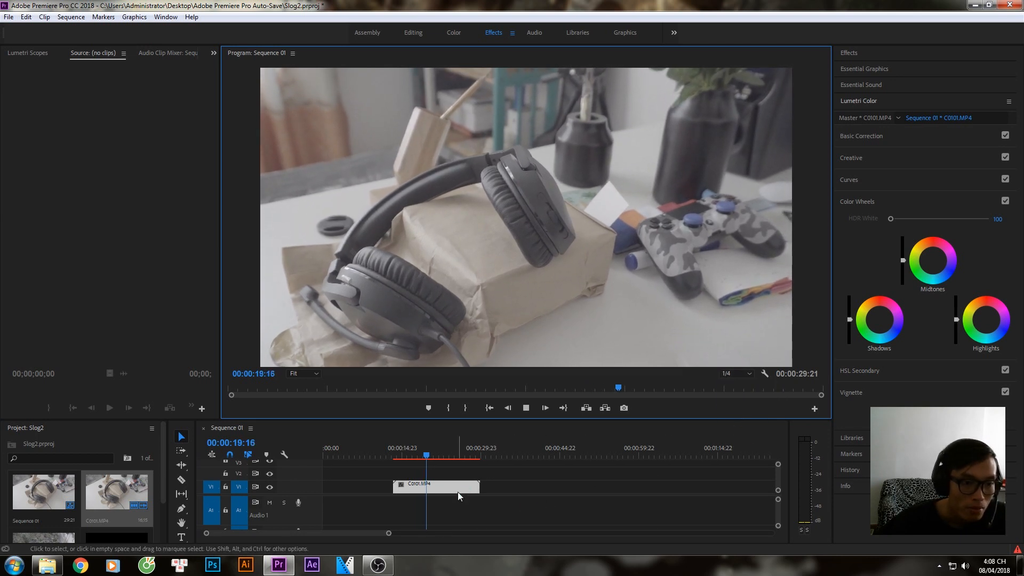
key(space)
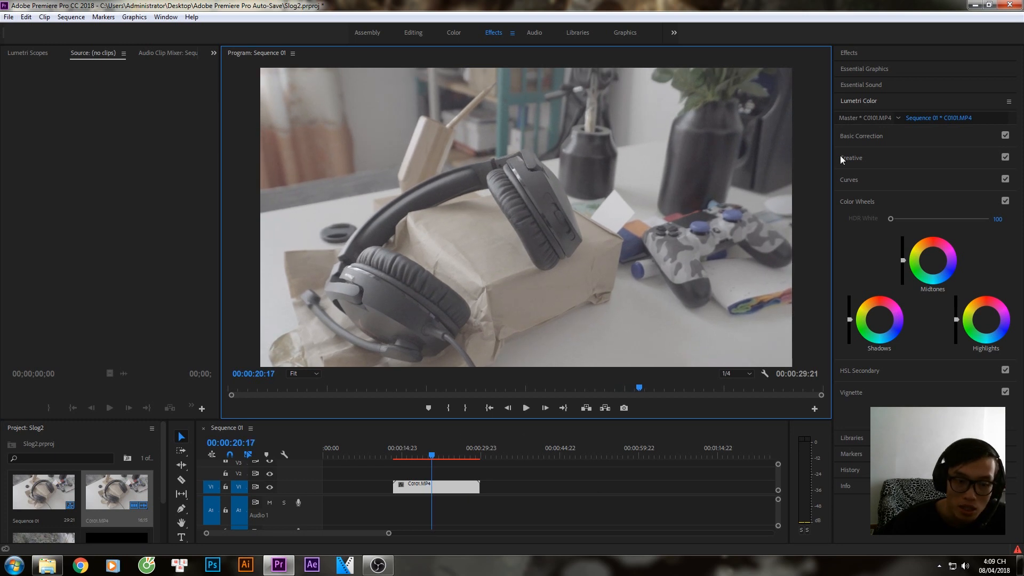
Step: Apply Lumetri Basic Correction to the clip with Contrast 100, Shadows -100 and Blacks -25.4
click(445, 487)
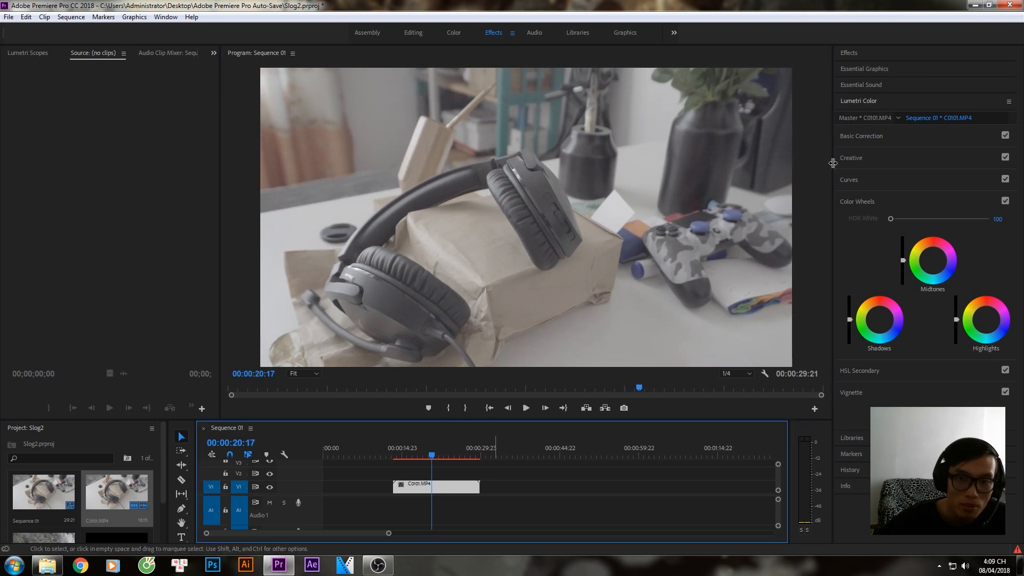
click(869, 135)
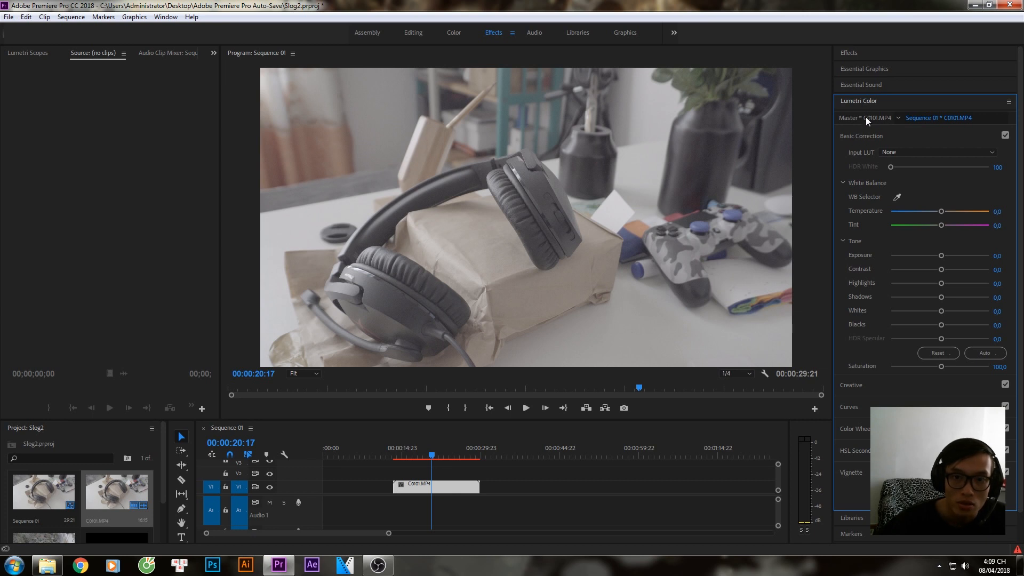
click(165, 17)
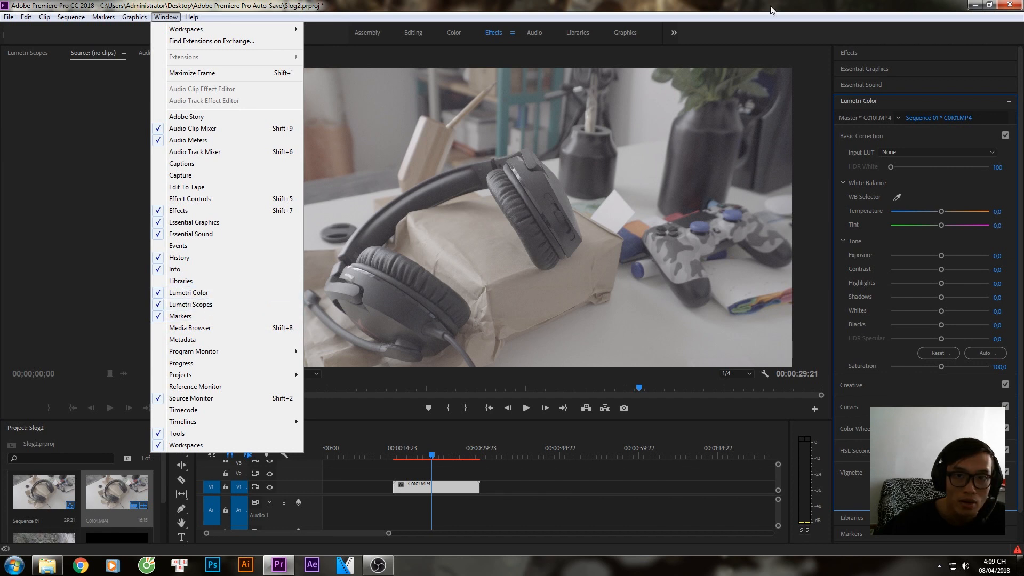
click(198, 293)
drag(939, 269, 1003, 269)
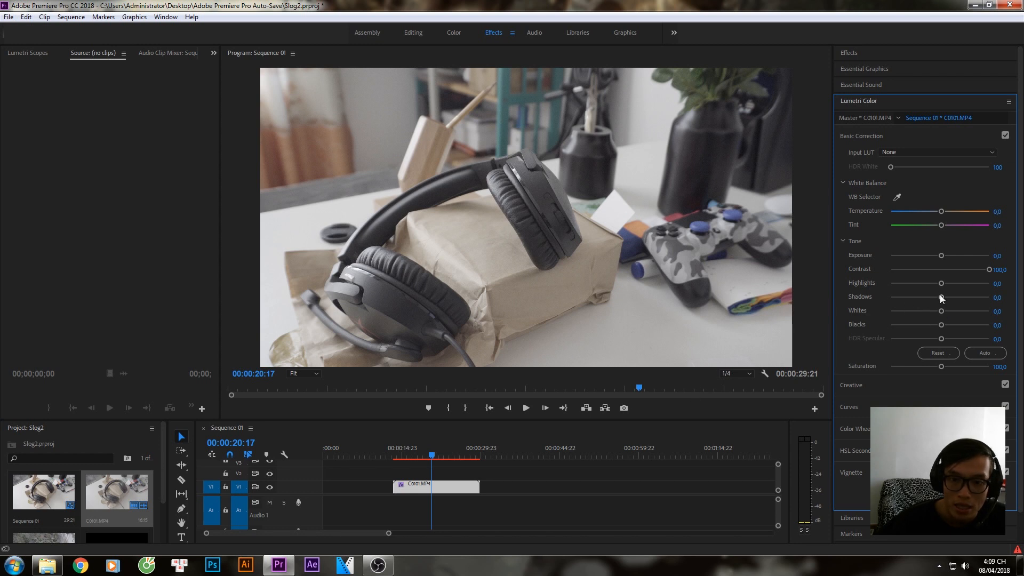
drag(942, 298, 869, 300)
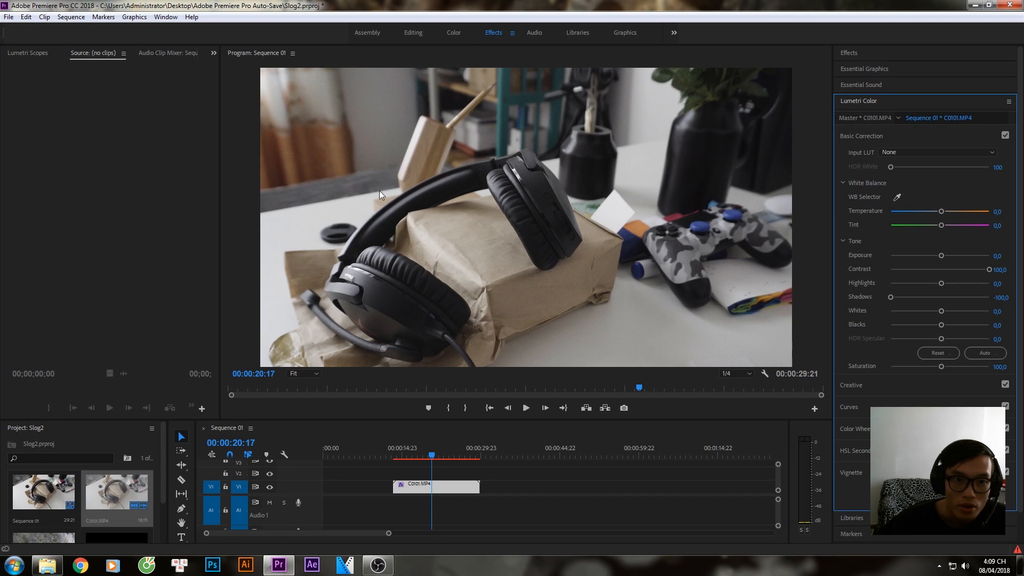
drag(940, 324, 926, 324)
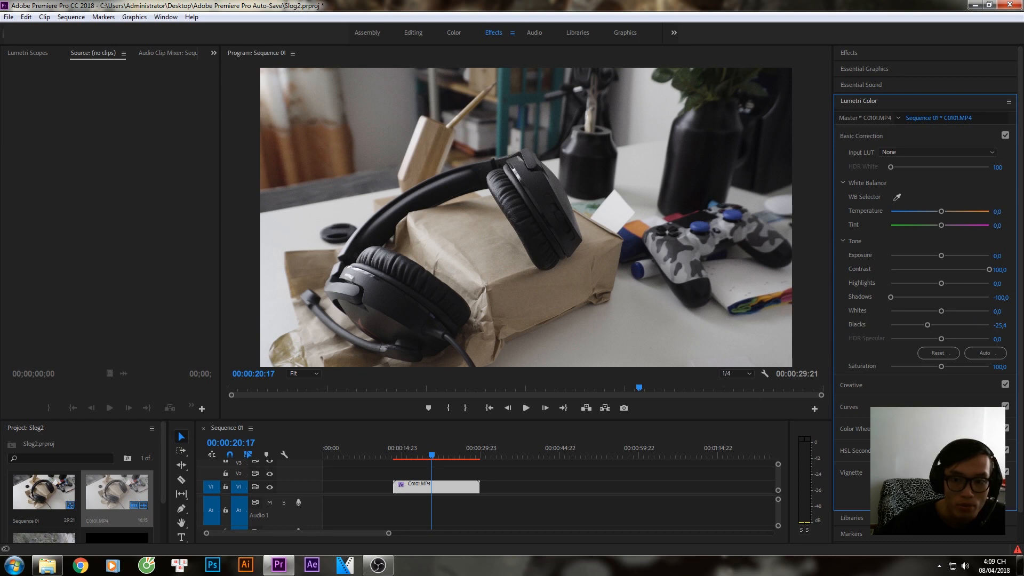
Step: Raise the clip's Basic Correction saturation to 127.6
drag(942, 366, 965, 367)
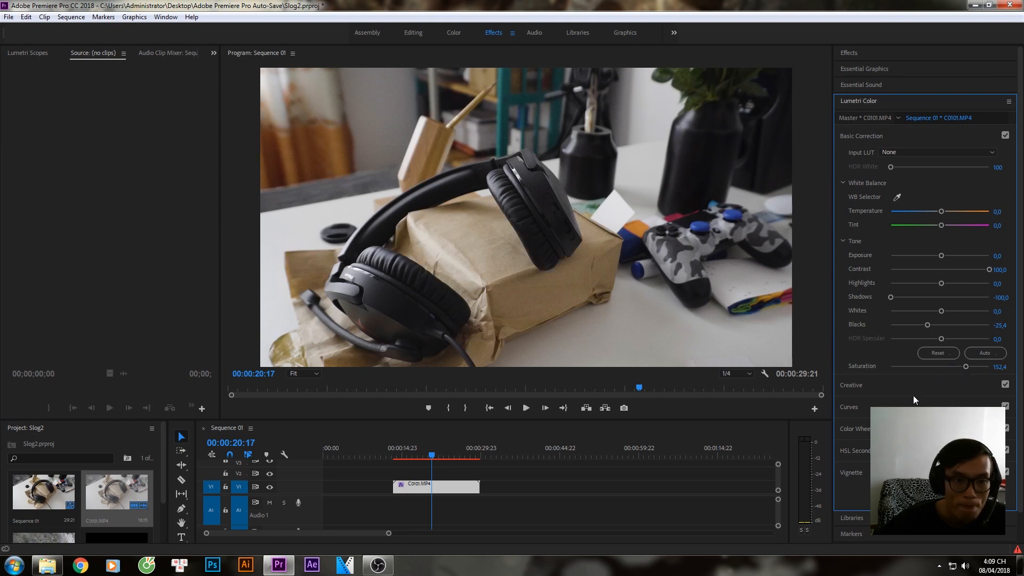
drag(966, 367, 955, 367)
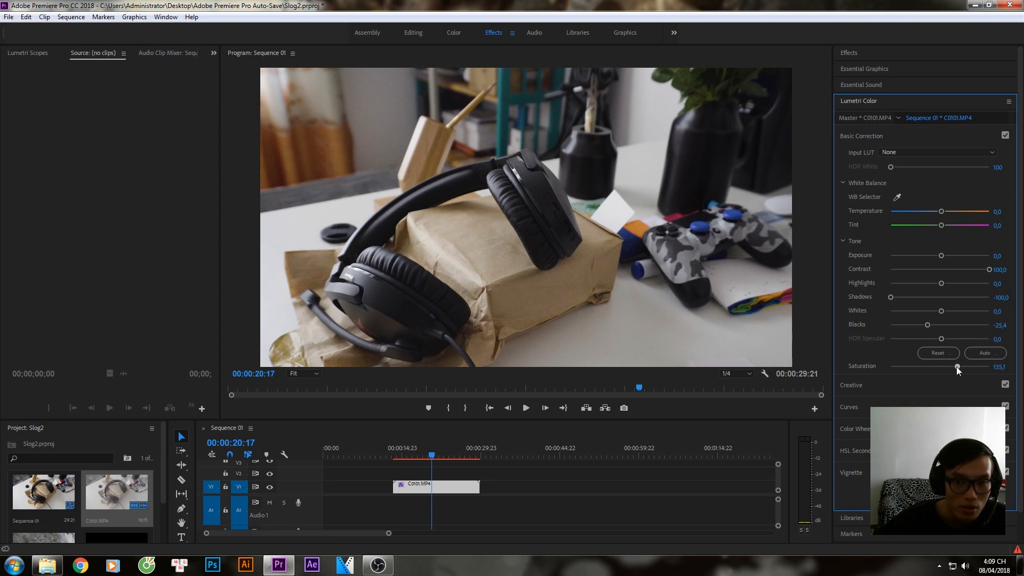
drag(956, 366, 953, 364)
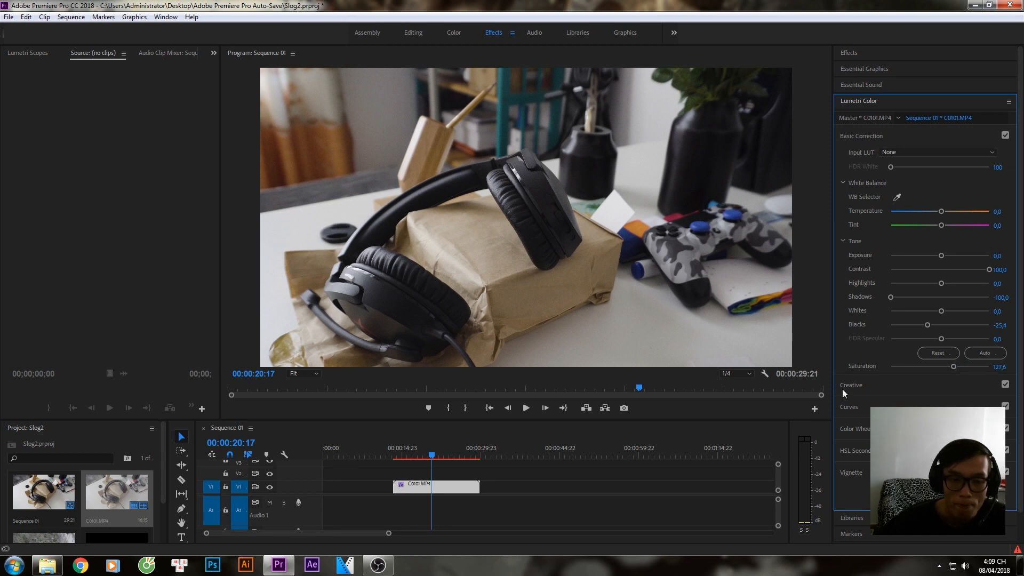
Step: Play the graded clip at 1/4 and at Full playback resolution, then return the playback resolution to 1/4
click(406, 456)
key(space)
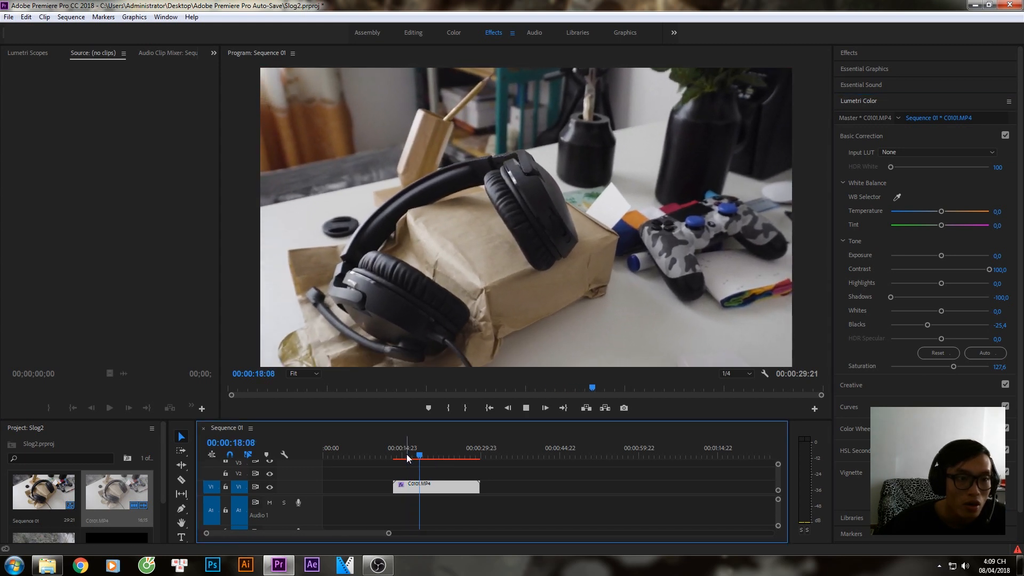
key(space)
click(749, 375)
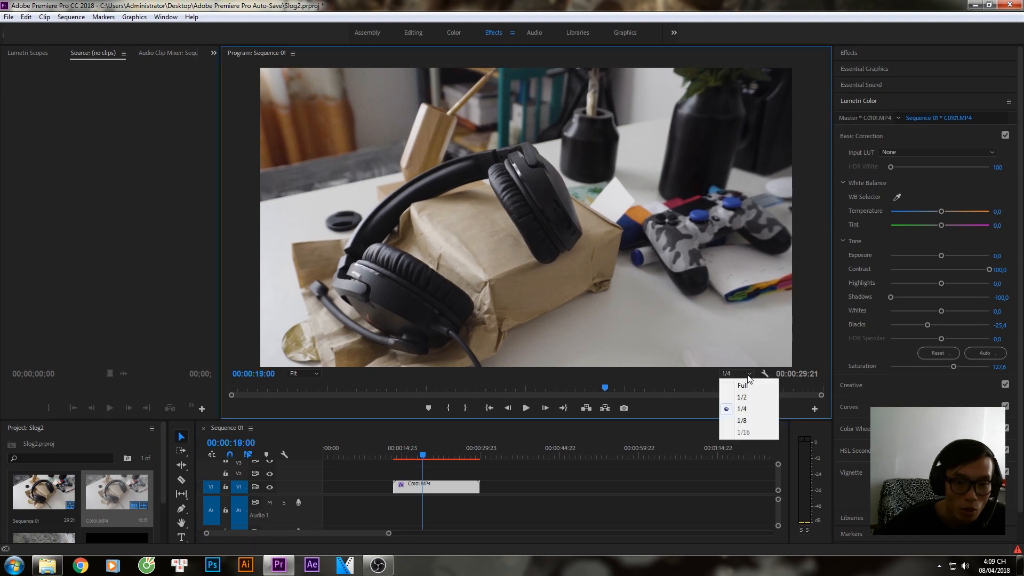
click(735, 321)
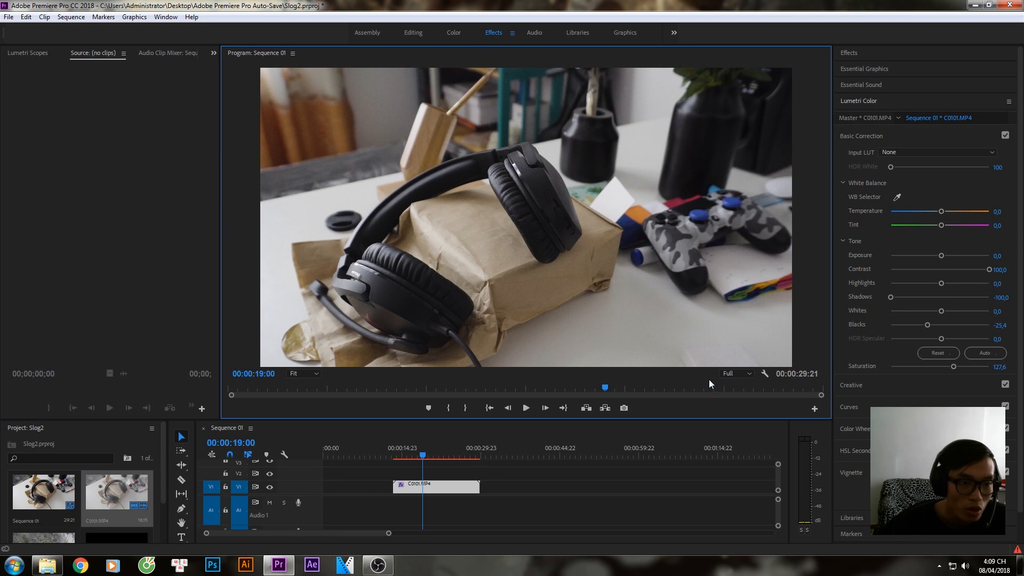
key(space)
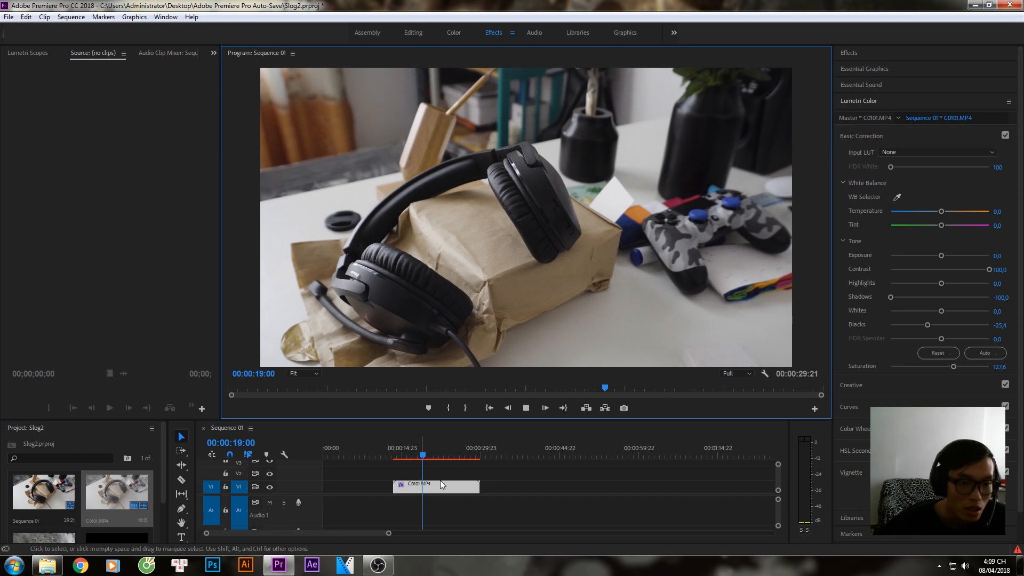
key(space)
click(742, 375)
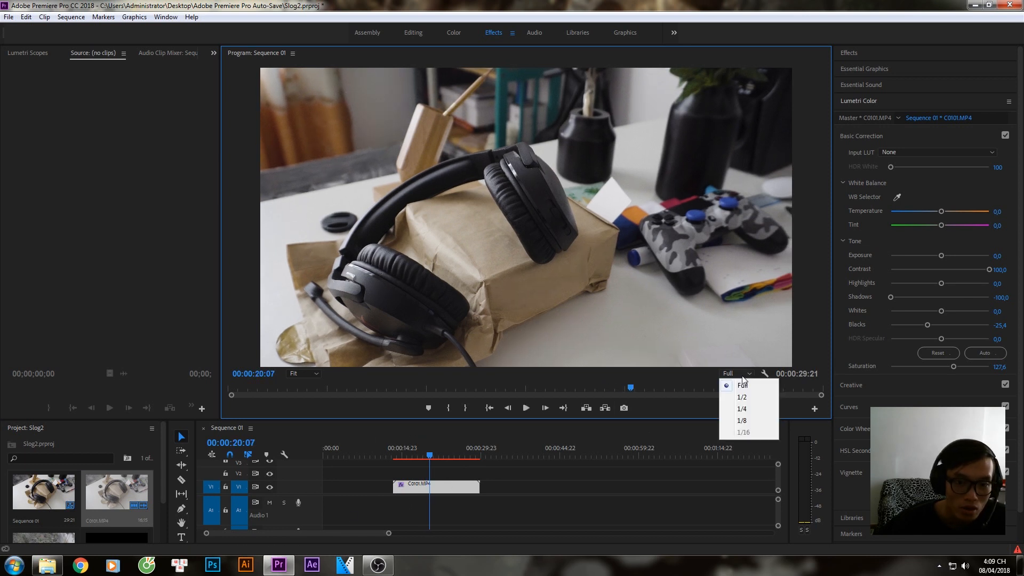
click(742, 408)
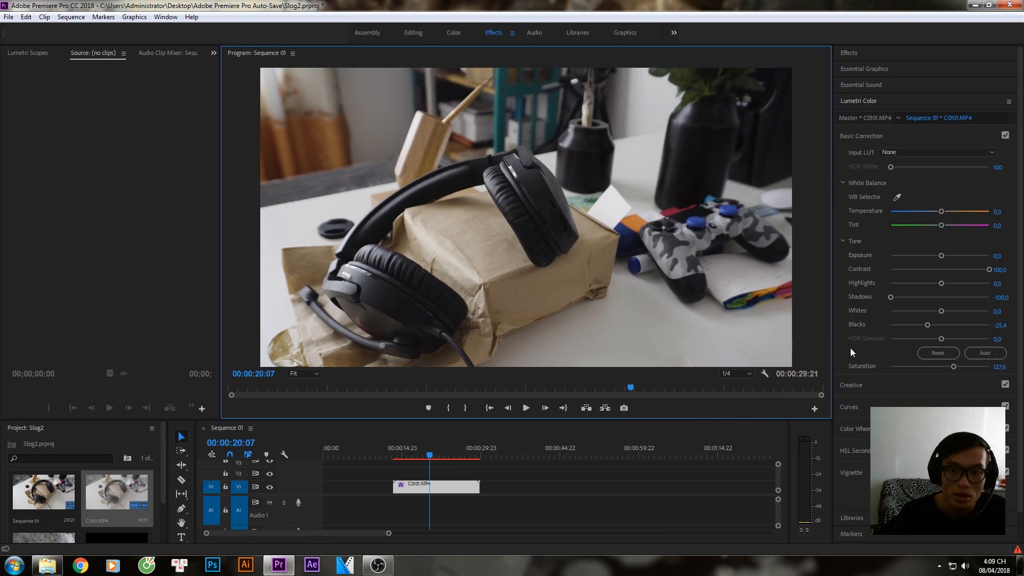
Step: Set Blacks to -29.7 and tint the Midtones color wheel slightly toward orange-red
click(927, 324)
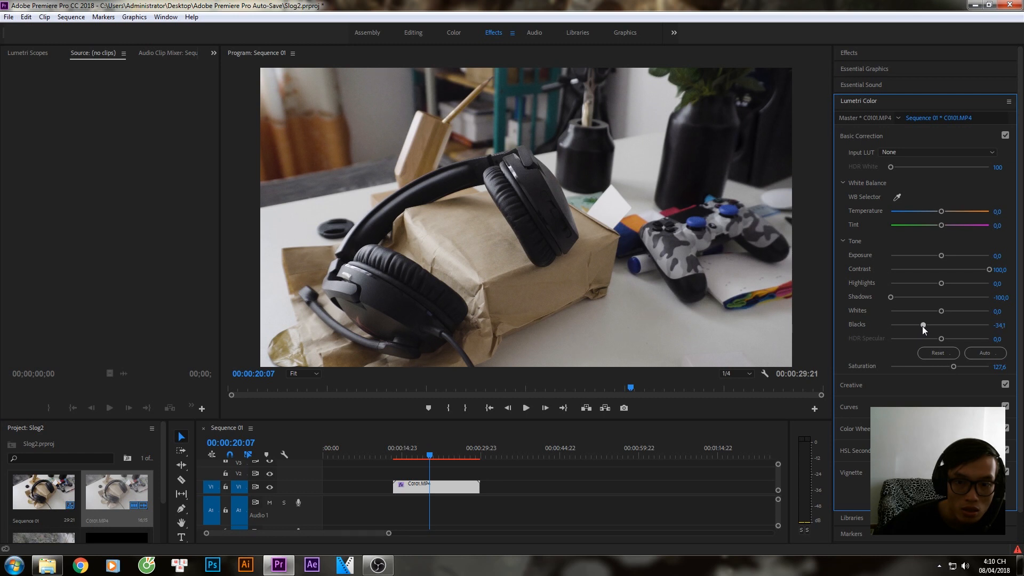
drag(925, 326, 923, 327)
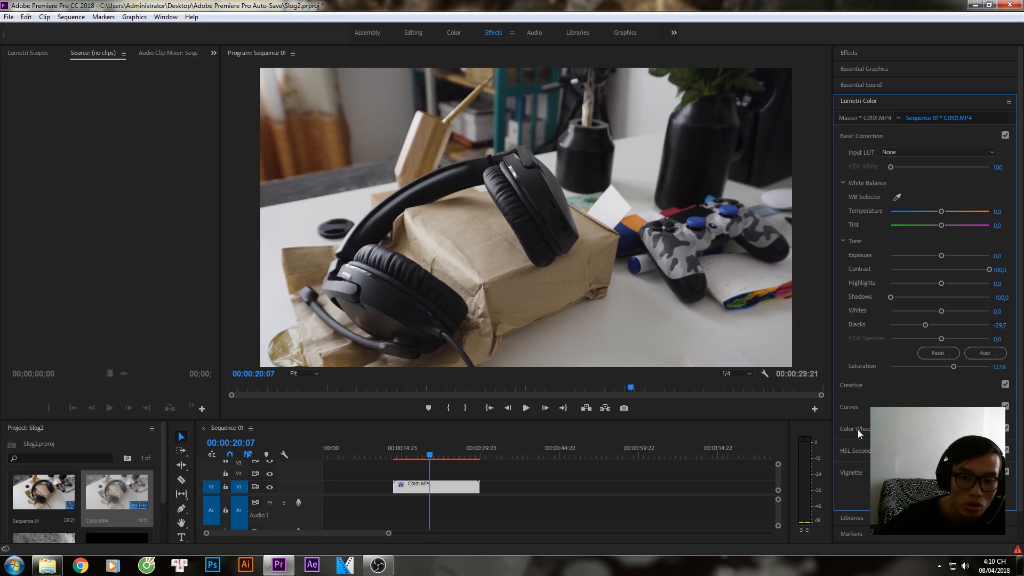
click(857, 430)
drag(933, 263, 929, 254)
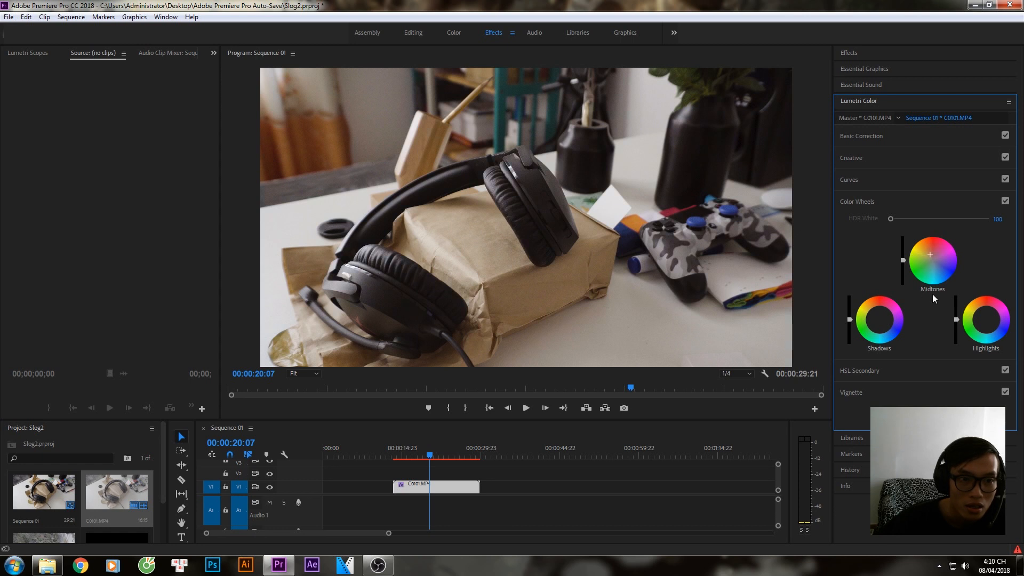
drag(936, 260, 931, 255)
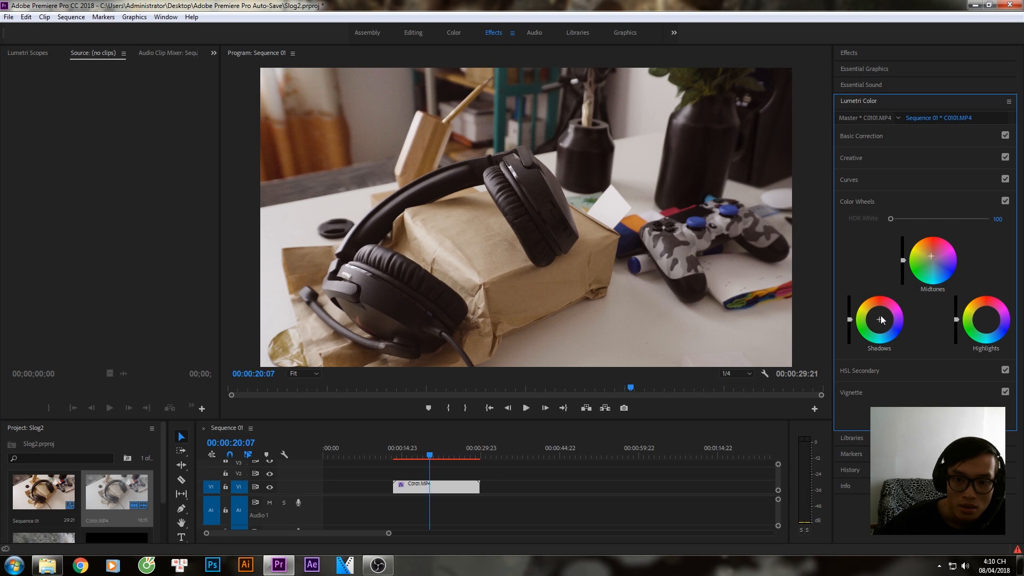
Step: Tint the Shadows color wheel very slightly toward teal and slightly lower the brightness of the shadows and midtones
drag(881, 324, 881, 324)
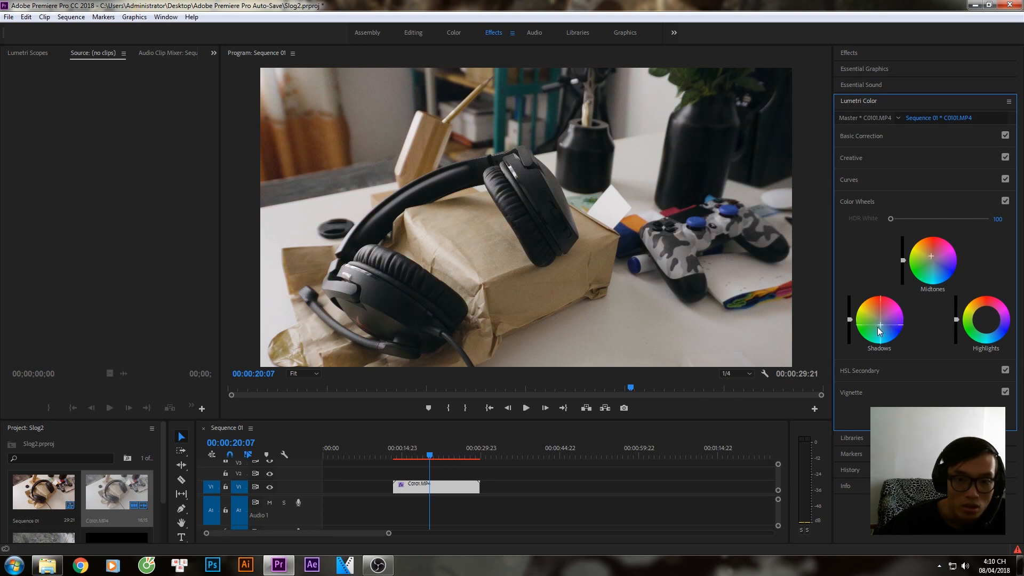
drag(881, 327, 879, 321)
drag(849, 321, 847, 320)
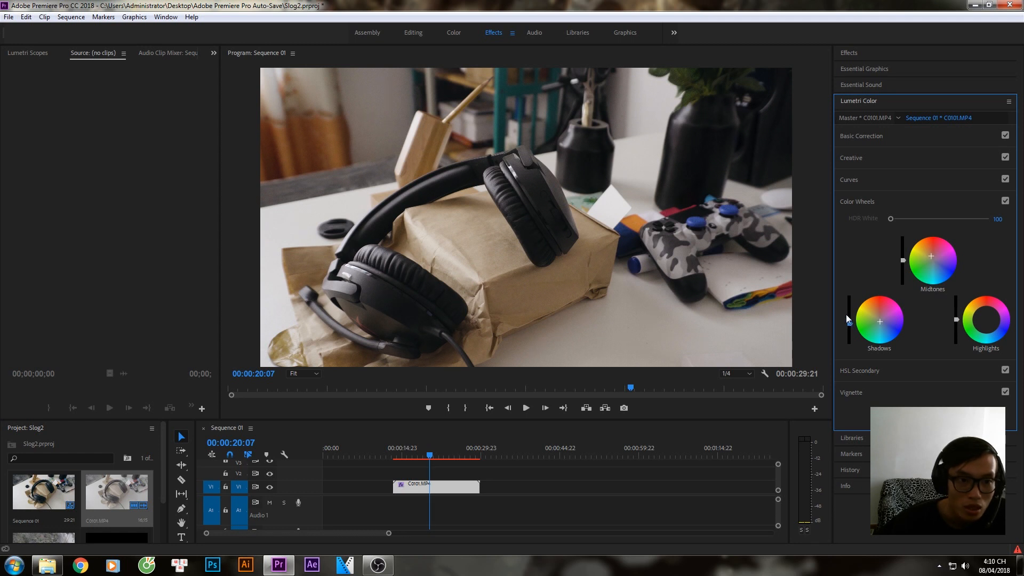
drag(902, 260, 902, 262)
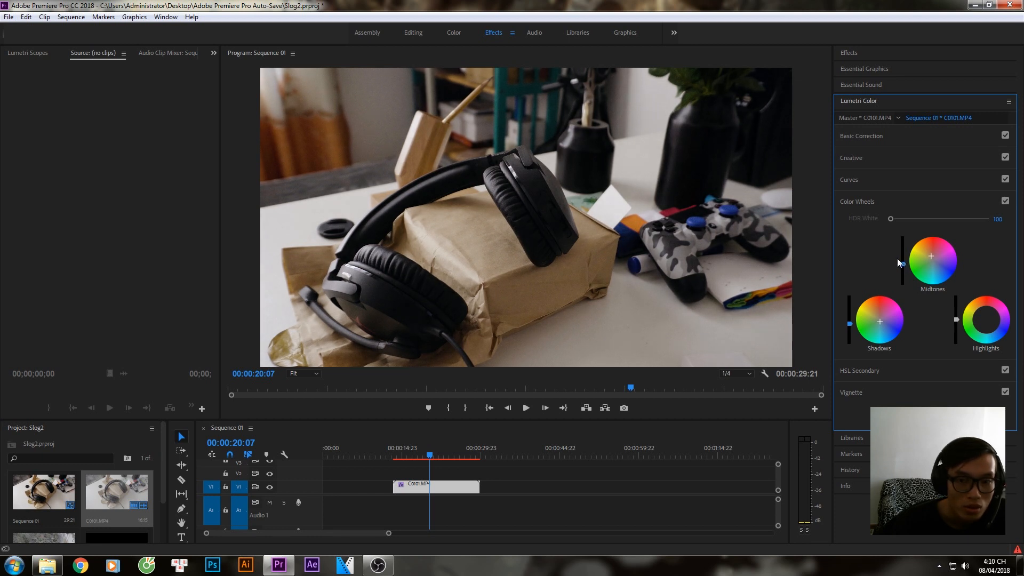
drag(901, 264, 902, 262)
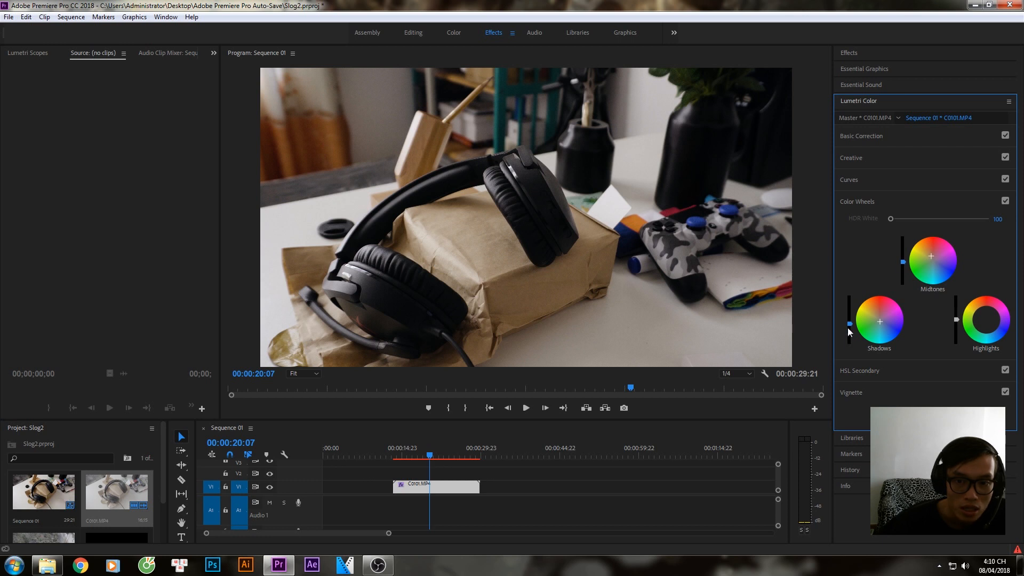
drag(849, 323, 849, 322)
Step: Check the frame at 00:00:16:12, raise the Shadows brightness slightly and render the sequence's video previews
drag(453, 456, 409, 456)
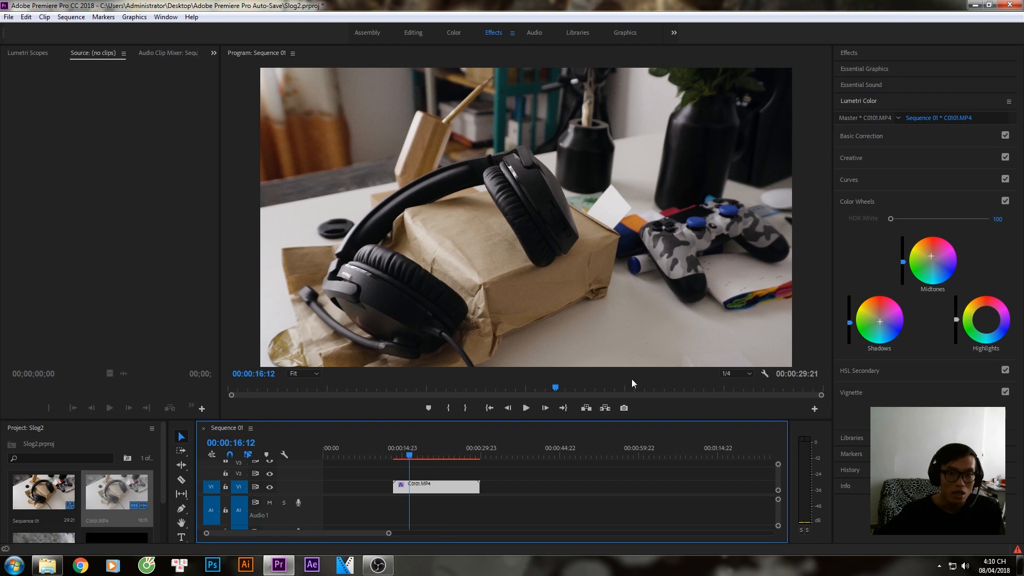
drag(849, 322, 849, 321)
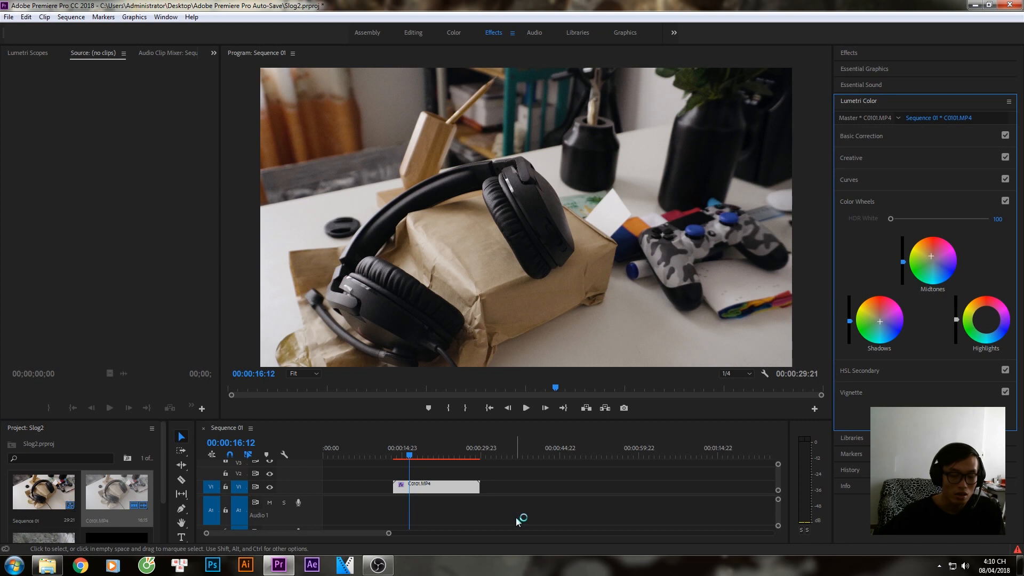
key(Return)
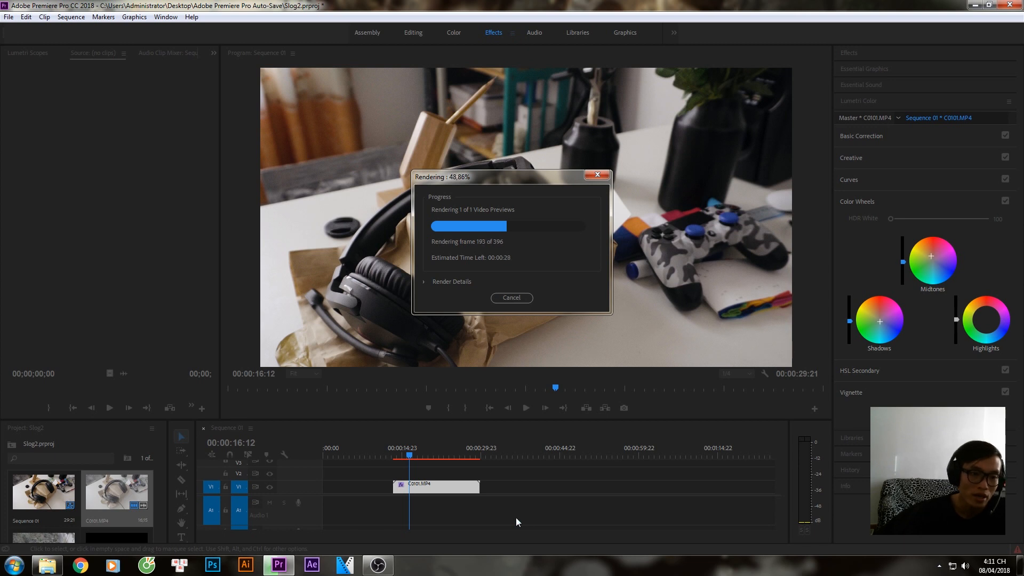
Step: Check the computer's CPU and memory usage in Windows Task Manager while the preview renders, and close it
right_click(460, 568)
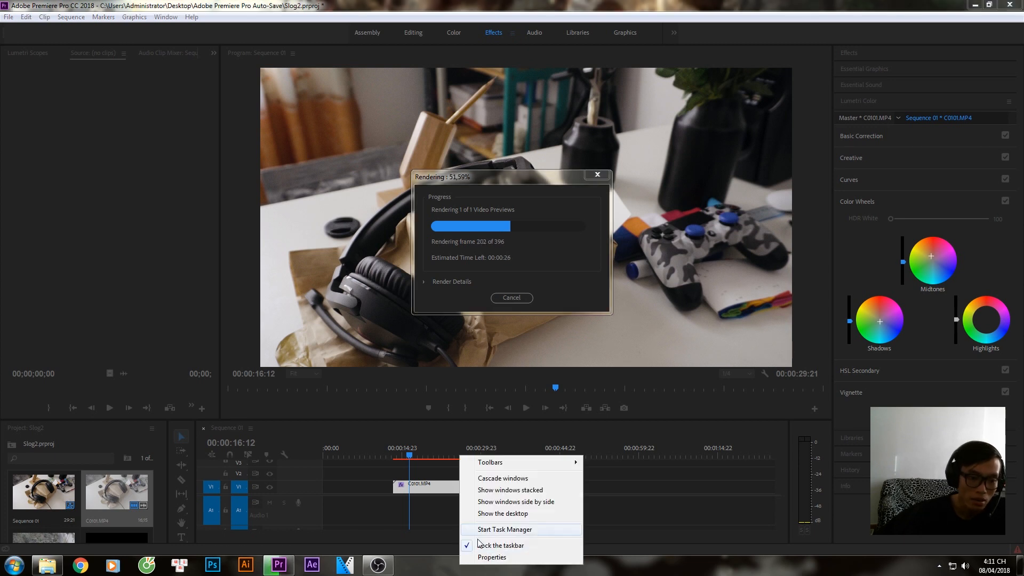
click(495, 501)
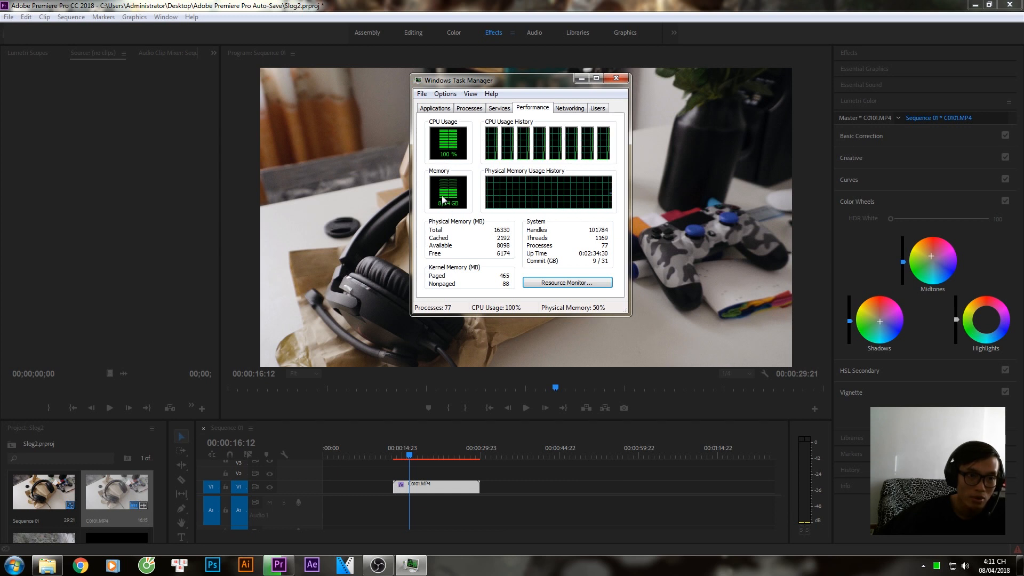
click(616, 80)
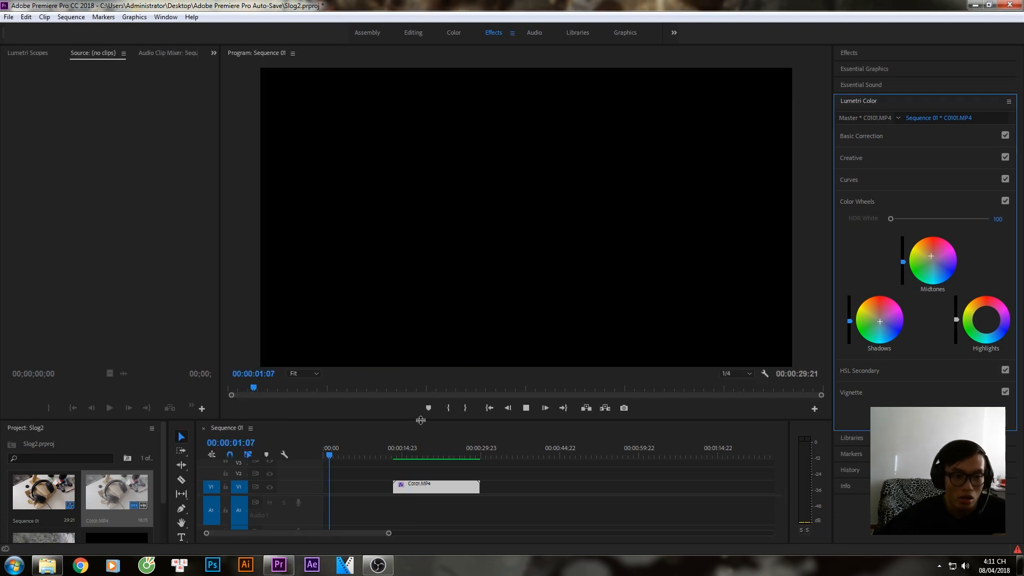
Step: Enlarge the Program monitor in height and width and play the rendered clip from 00:00:14:07
click(398, 456)
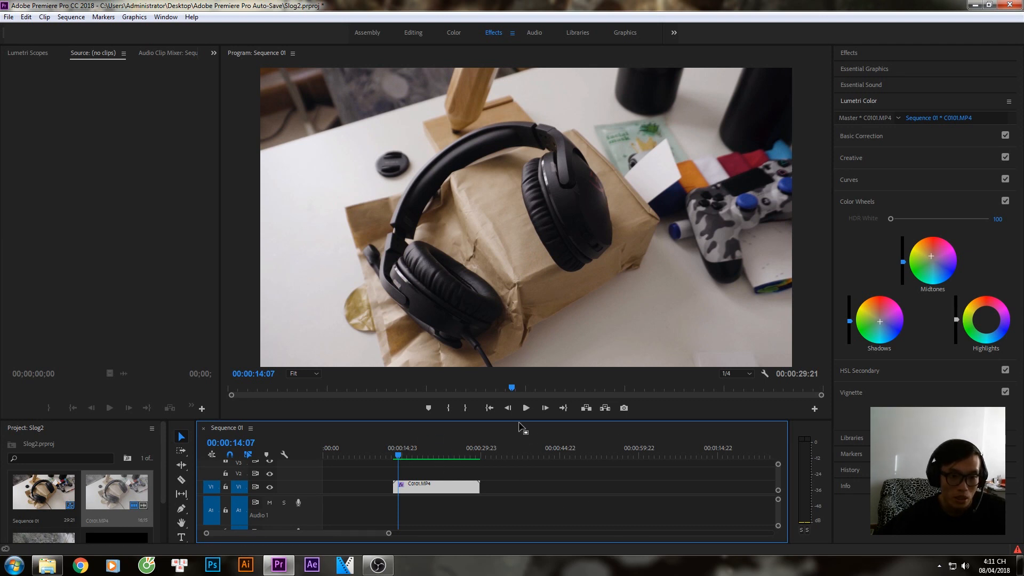
drag(524, 418, 518, 519)
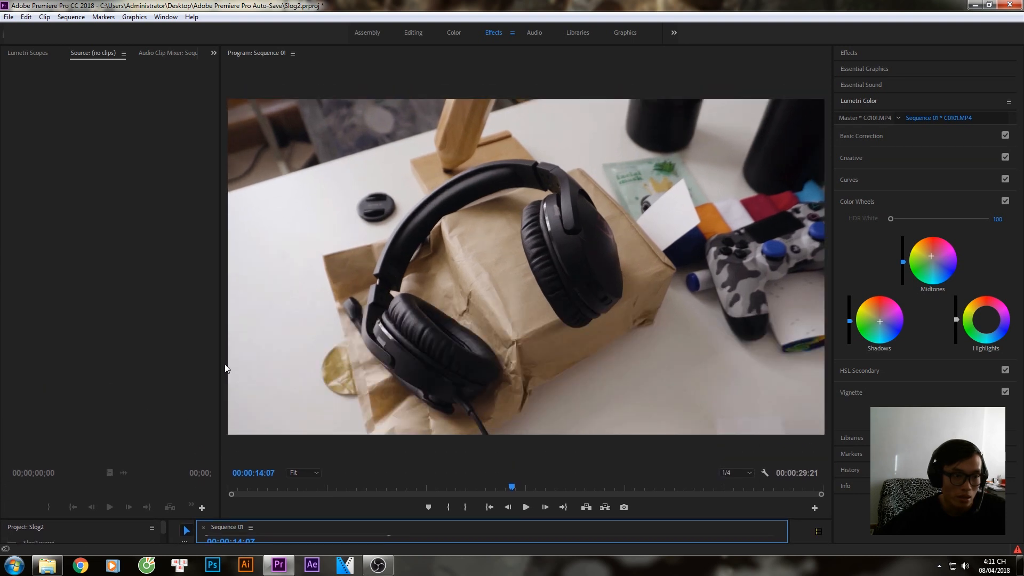
drag(220, 365, 83, 393)
key(space)
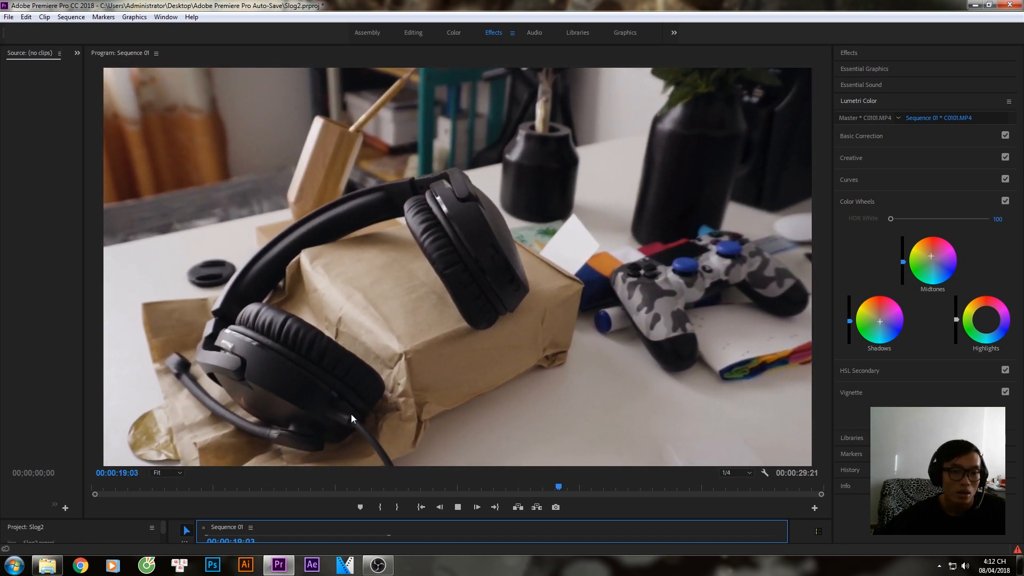
Step: Set the playback resolution to Full and play the rest of the graded clip
click(736, 473)
click(731, 484)
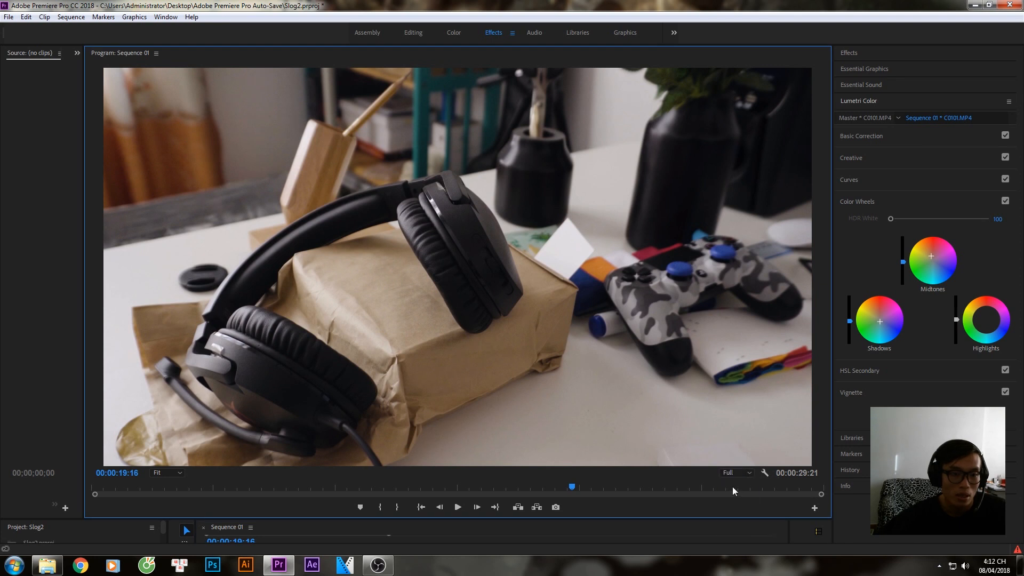
key(space)
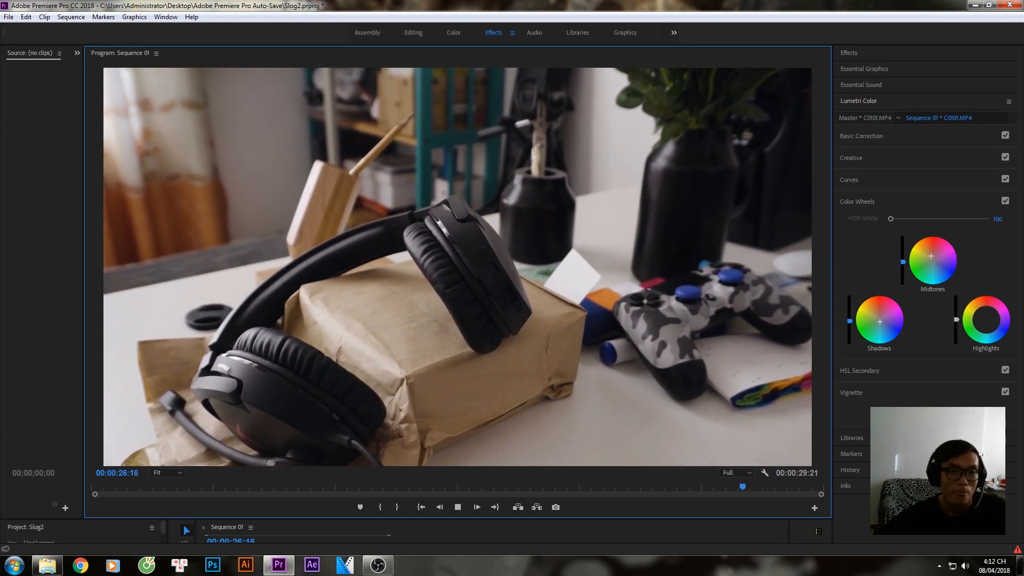
key(space)
Step: Examine frames in the early part of the graded clip and replay it several times at Full resolution
click(105, 486)
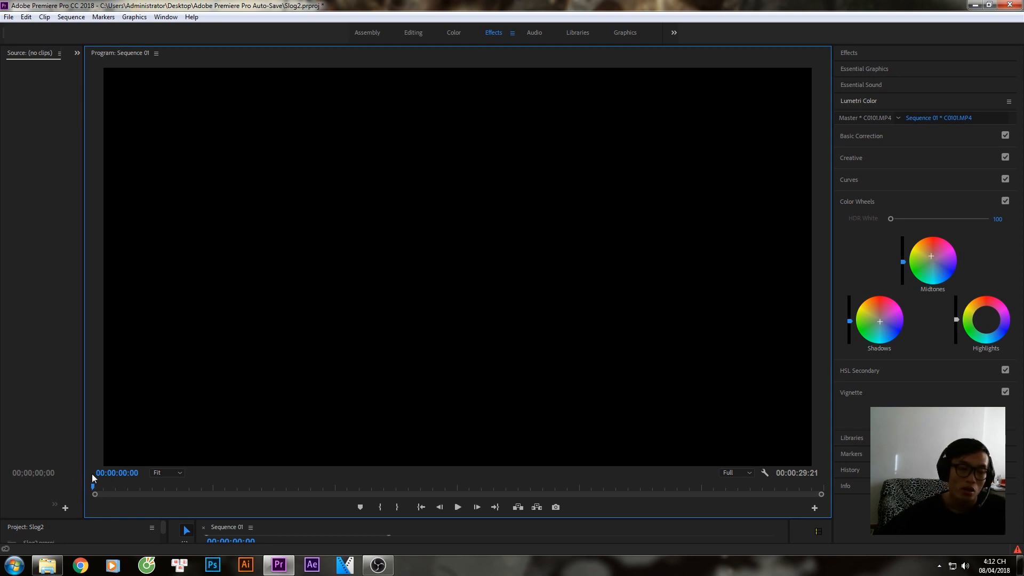
click(275, 486)
click(377, 487)
click(435, 487)
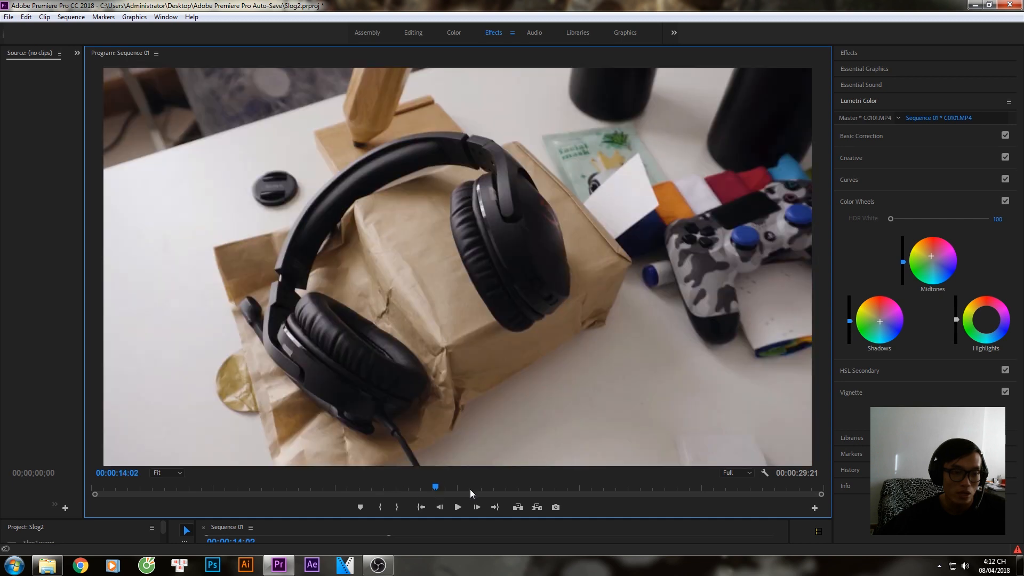
click(469, 486)
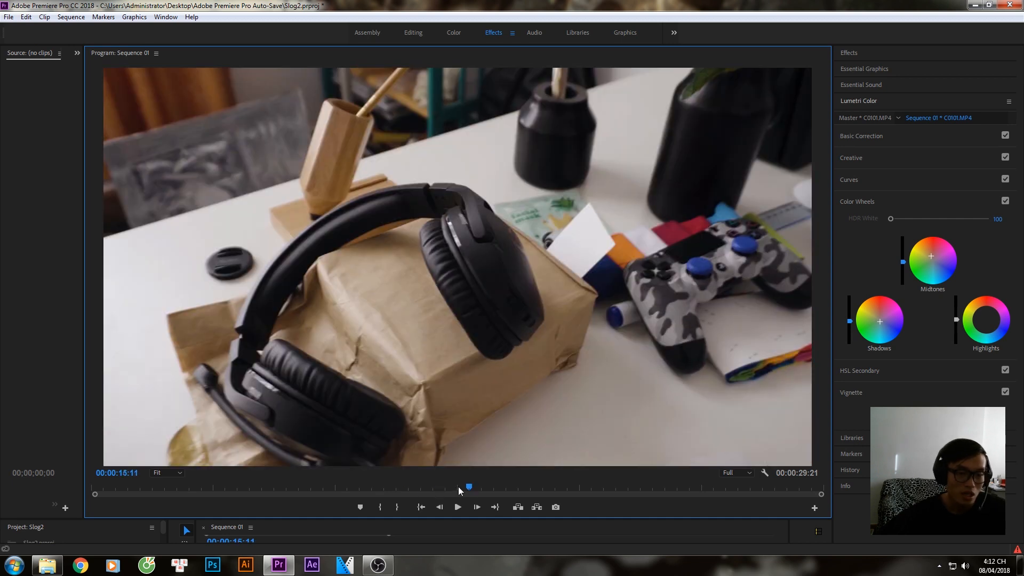
click(408, 488)
key(space)
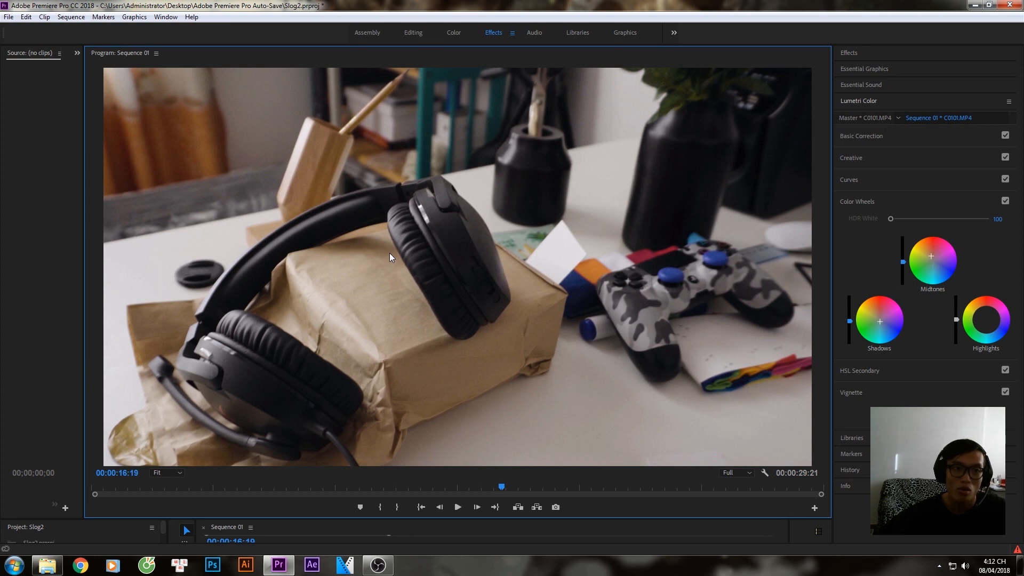
click(467, 486)
key(space)
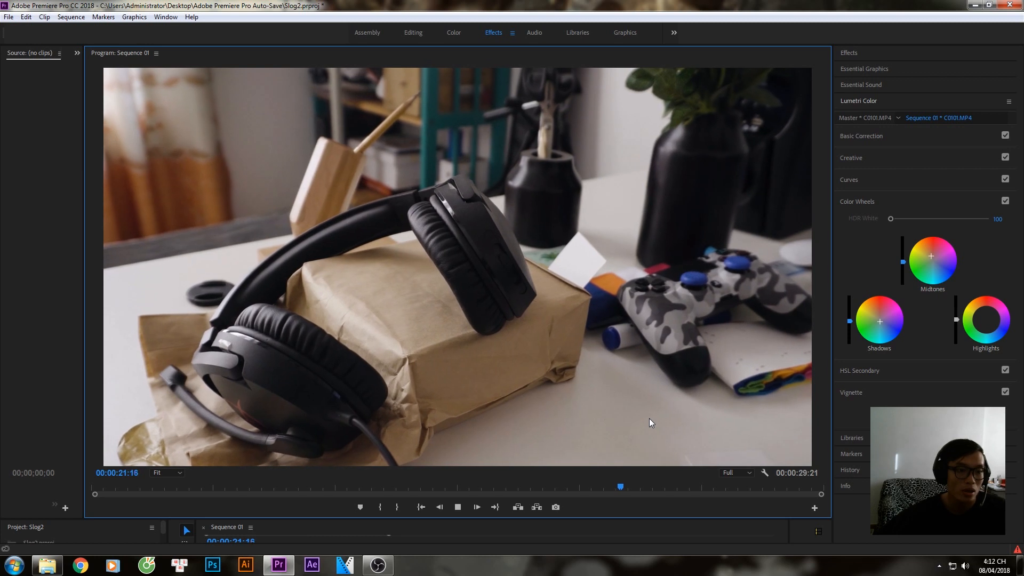
drag(509, 487, 472, 484)
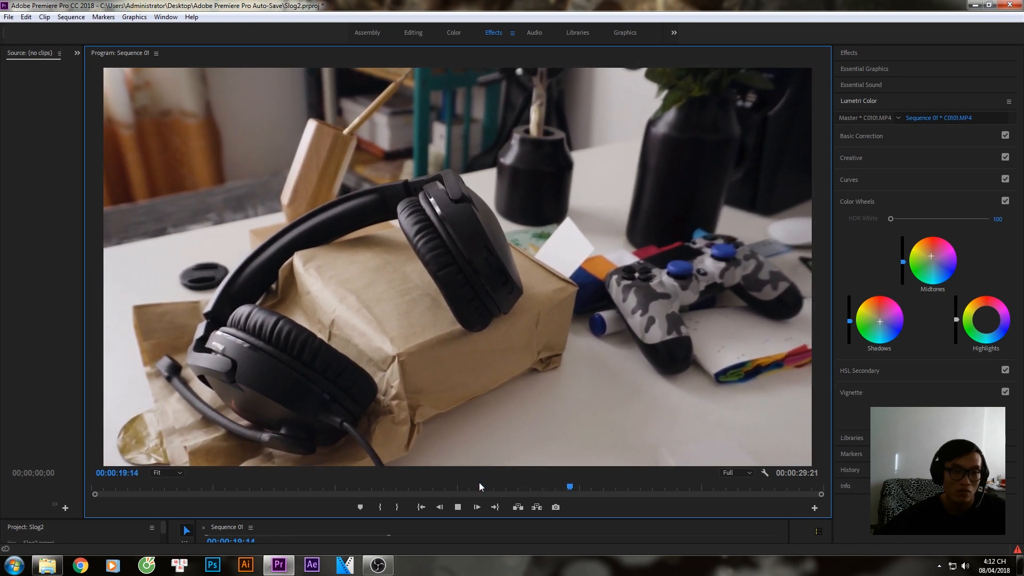
key(space)
Step: Make the timeline taller, place the garden clip C0098.MP4 on V1 after the headphones clip, and delete its audio
drag(435, 517, 435, 364)
drag(41, 496, 492, 464)
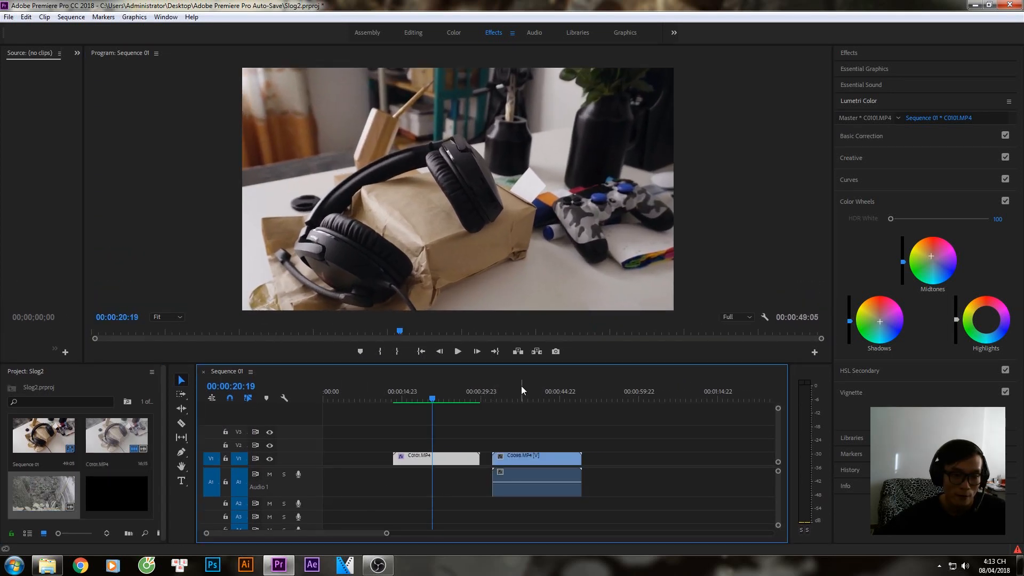
click(519, 391)
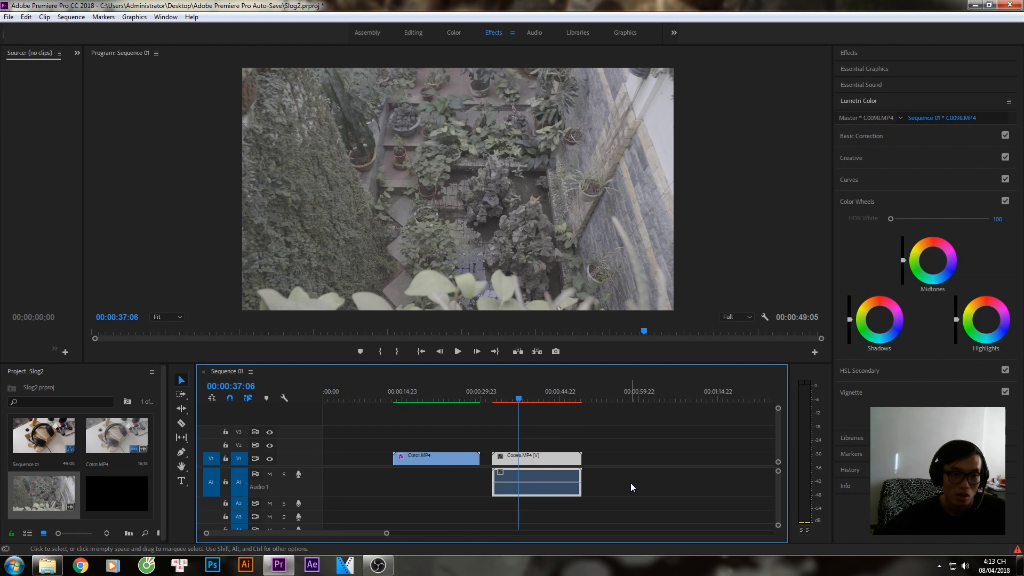
alt+click(548, 491)
key(Delete)
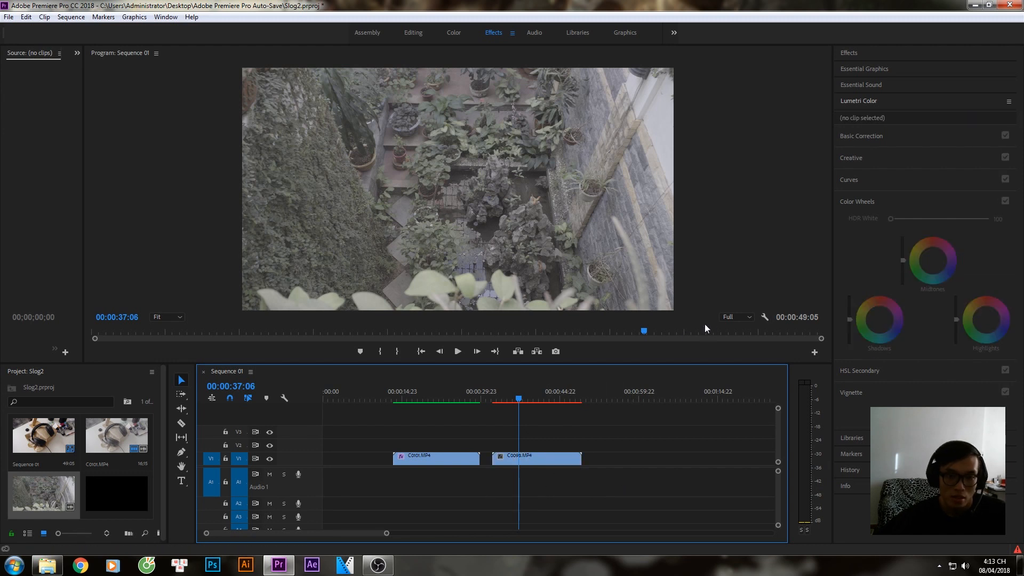
Step: Lower the playback resolution to 1/8 and enlarge the Program monitor's height
click(728, 317)
click(740, 352)
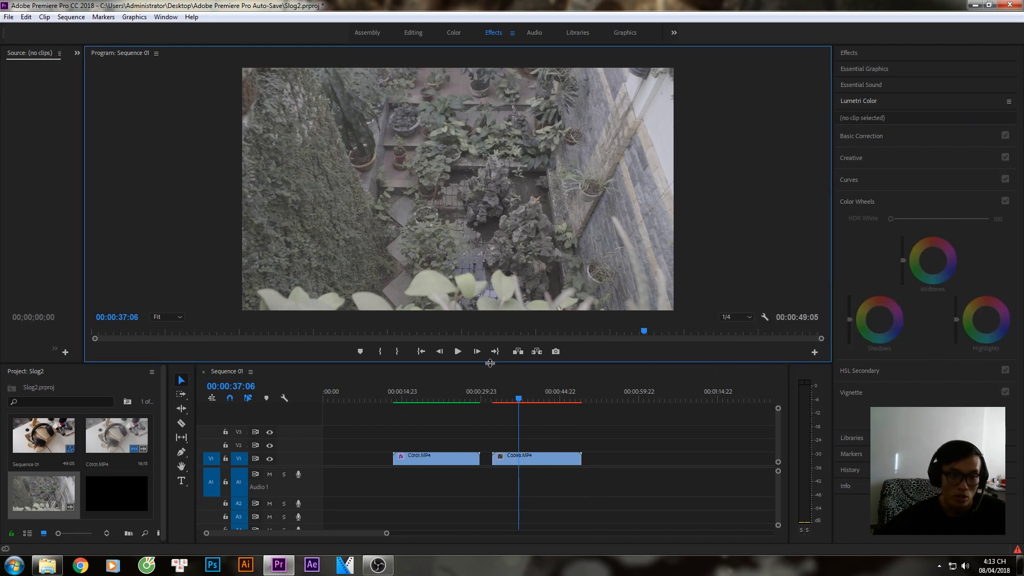
drag(484, 365, 484, 427)
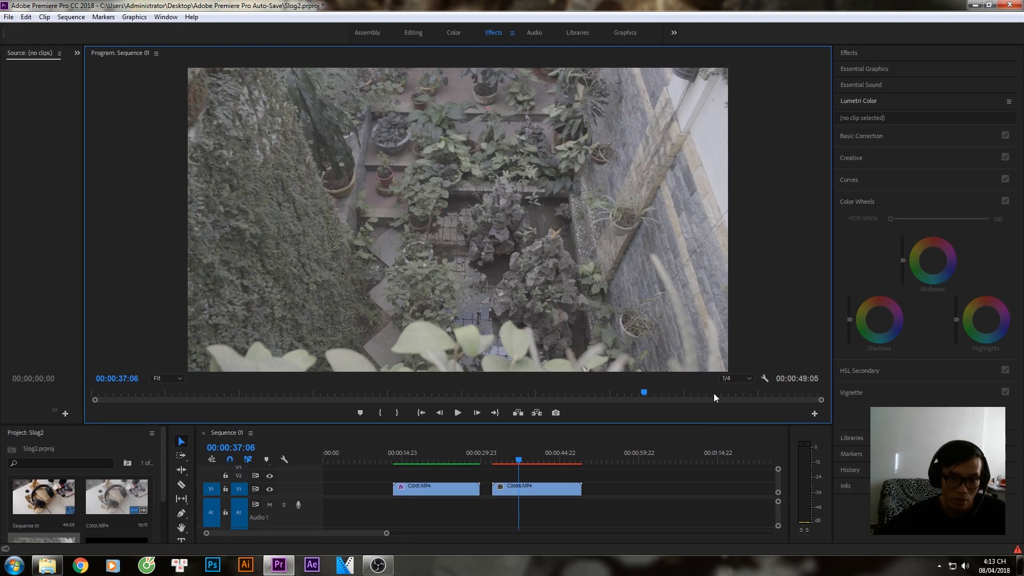
click(731, 378)
click(738, 429)
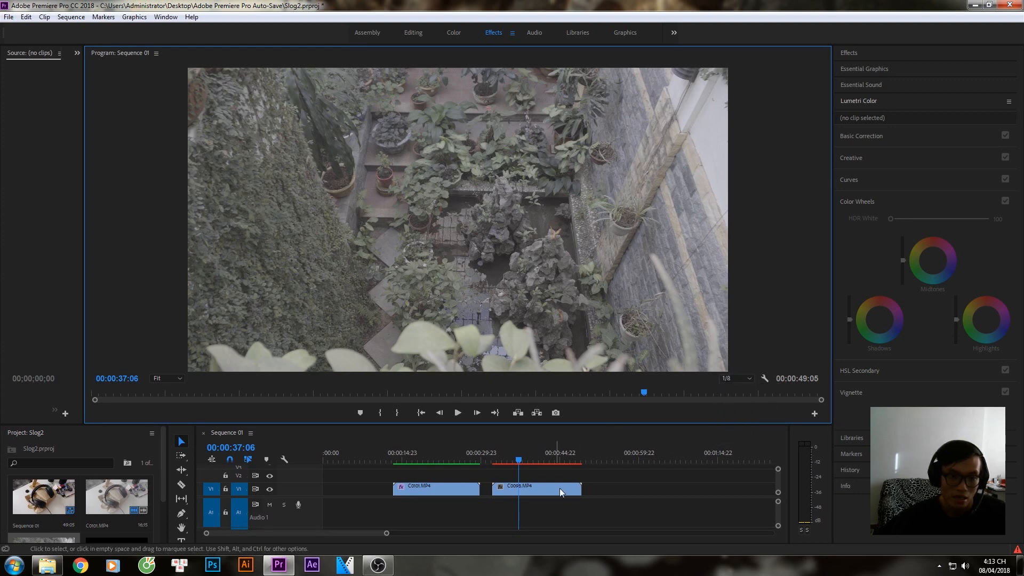
Step: In the garden clip's Basic Correction, set Contrast to 100 and Shadows to -40.5
click(548, 490)
click(856, 136)
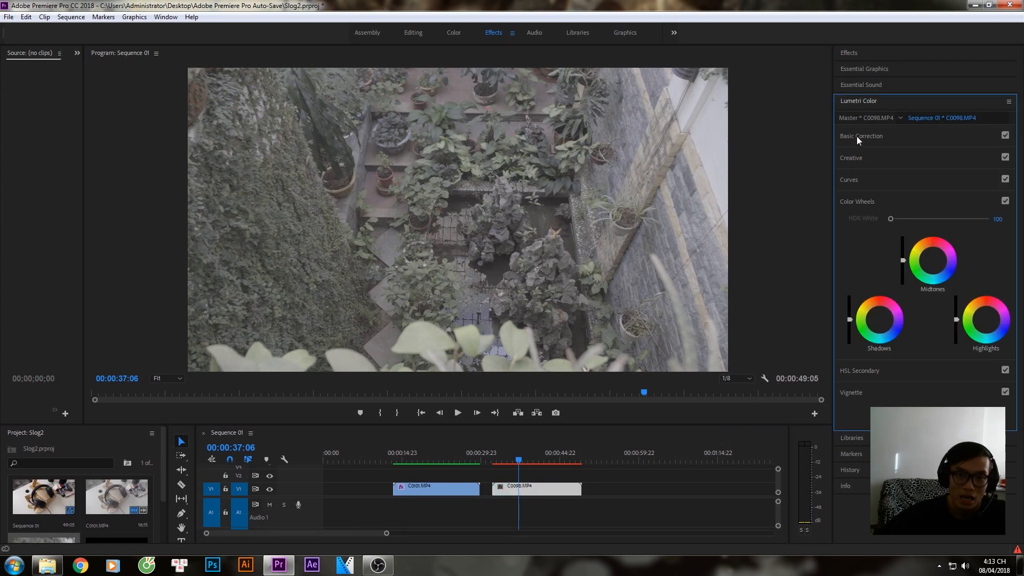
click(543, 457)
click(515, 462)
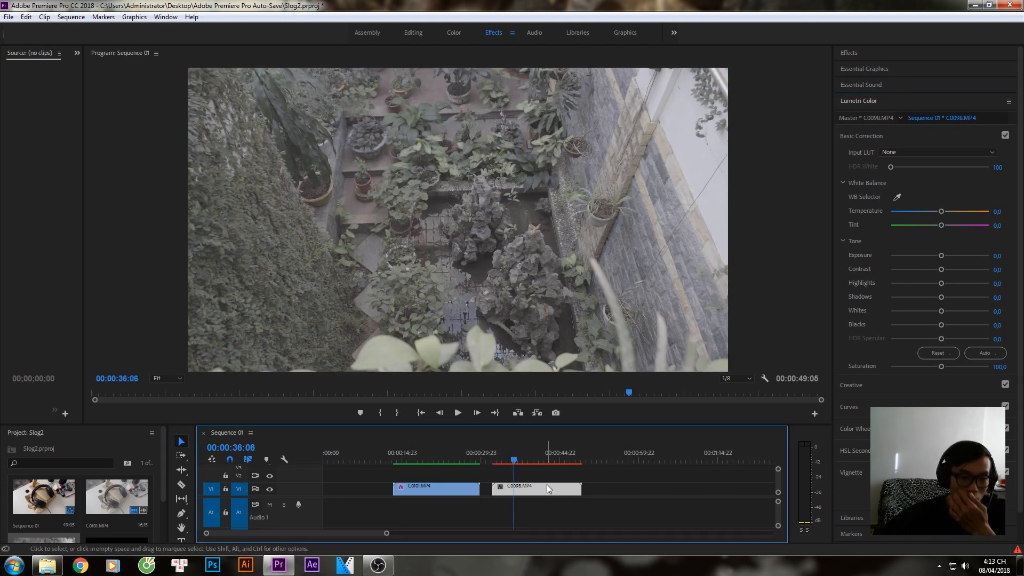
drag(941, 270, 958, 270)
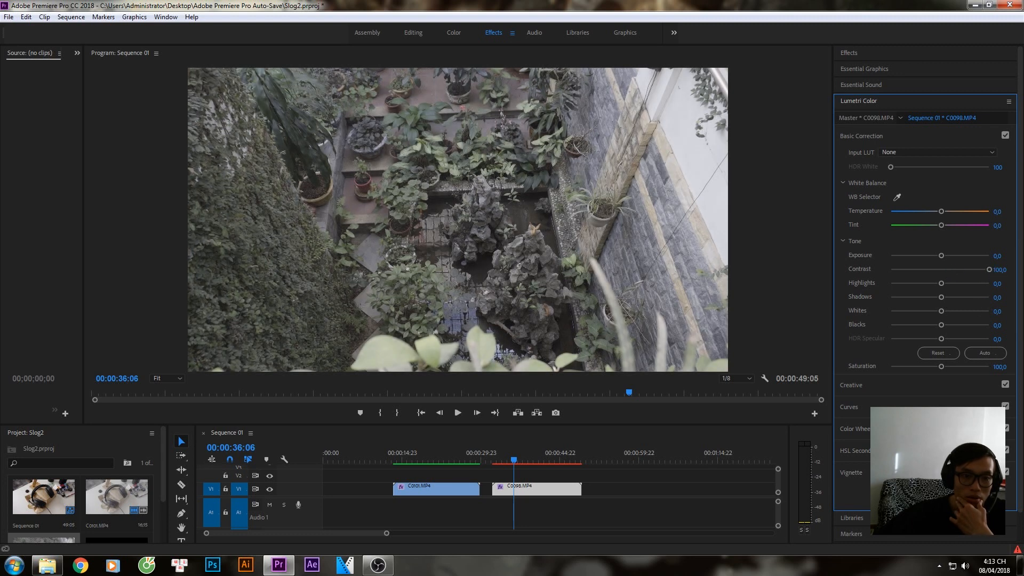
drag(924, 297, 918, 297)
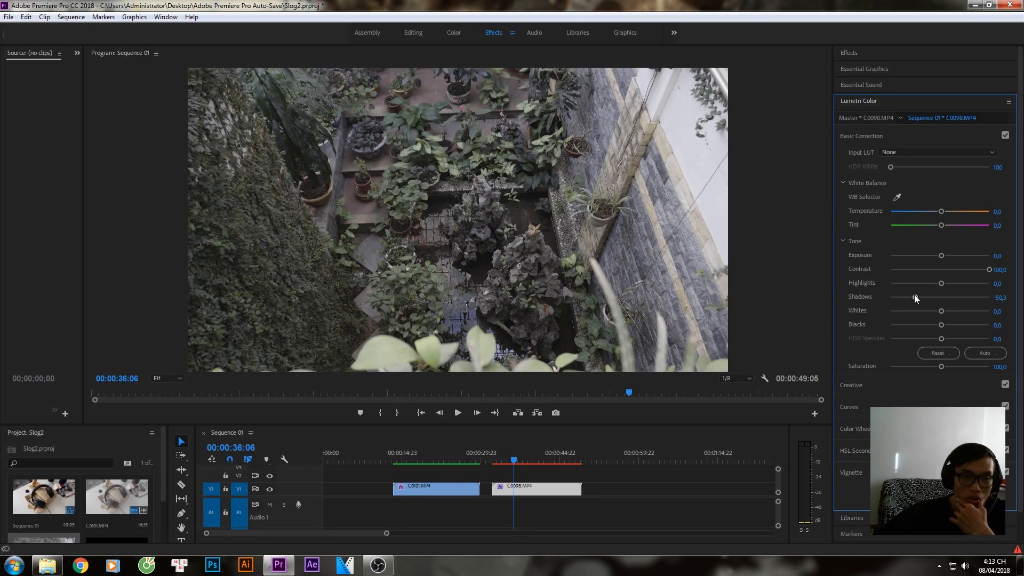
drag(913, 295, 919, 294)
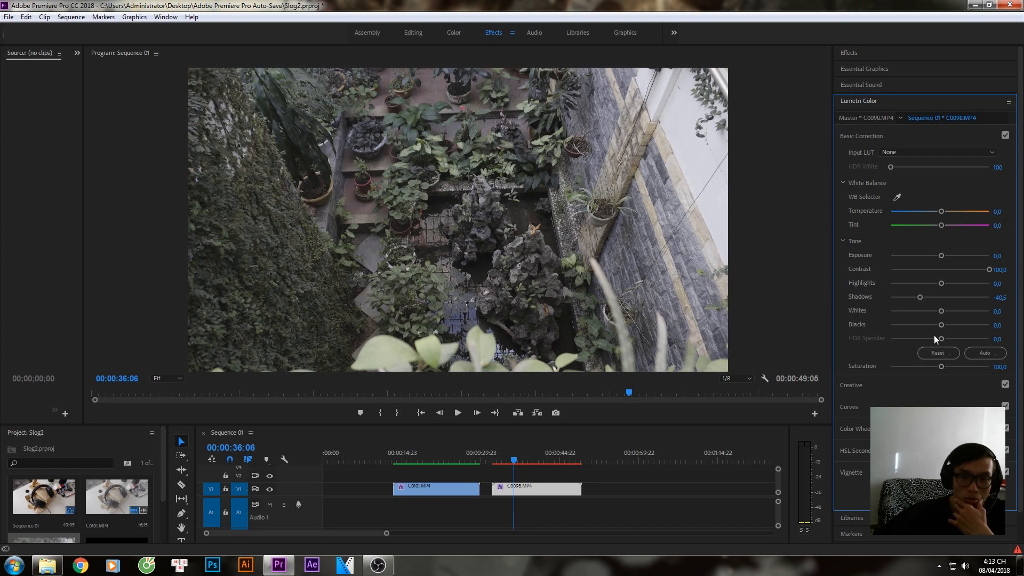
Step: Set the garden clip's Blacks to -16.8, Saturation to 175.1 and Exposure to 0.3
drag(935, 325, 930, 323)
drag(941, 363, 951, 367)
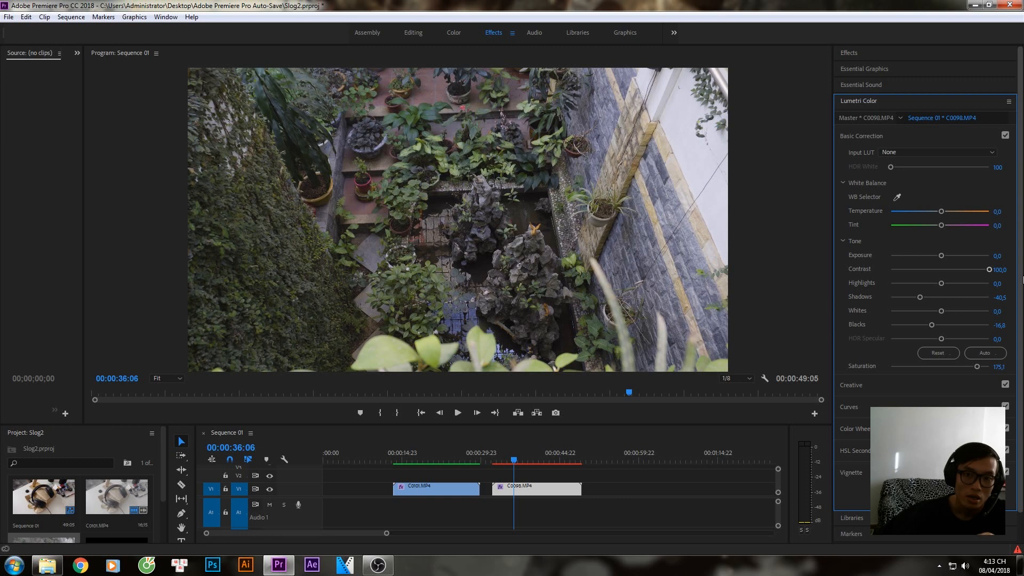
click(943, 258)
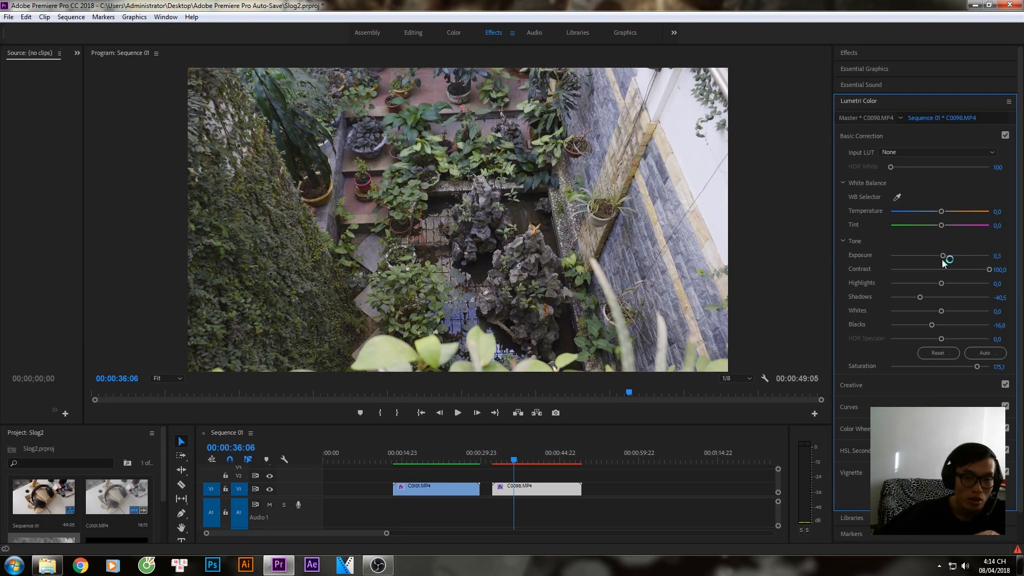
Step: At 00:00:40:00, tint the garden clip's Midtones color wheel slightly toward orange-red and slightly lower the midtone brightness
click(538, 454)
drag(510, 459, 534, 460)
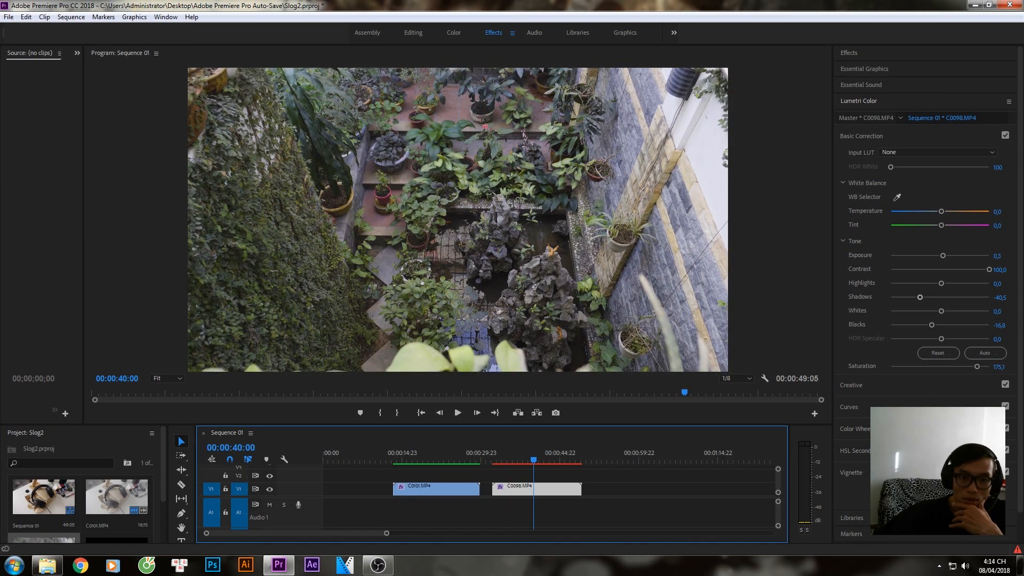
click(865, 430)
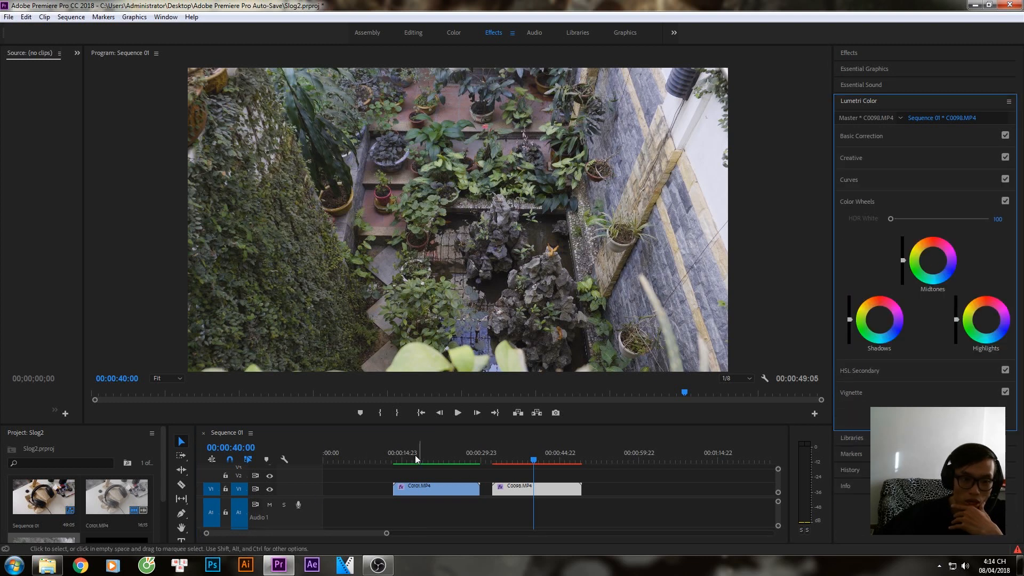
drag(409, 458, 433, 453)
click(533, 456)
click(932, 260)
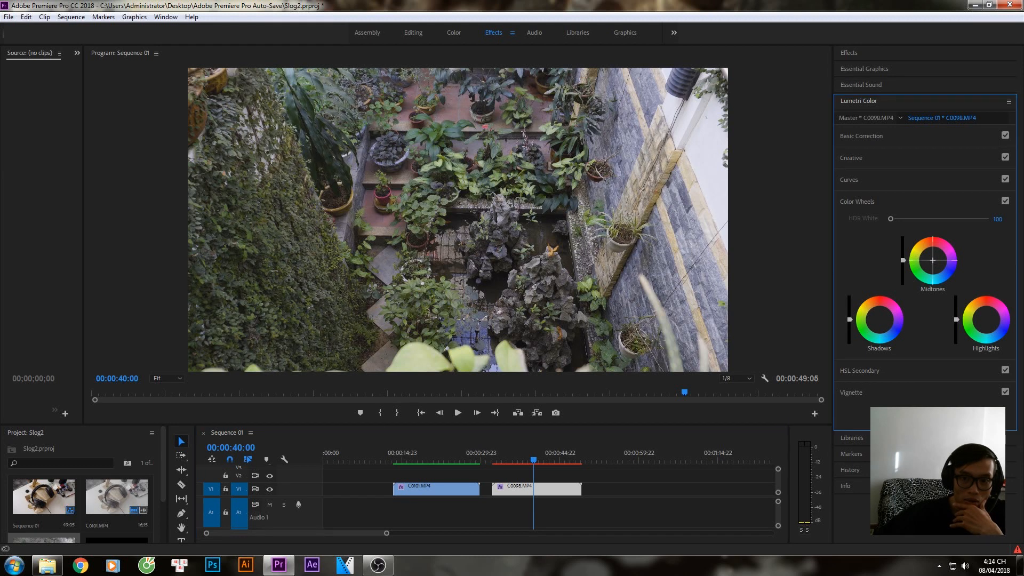
click(932, 260)
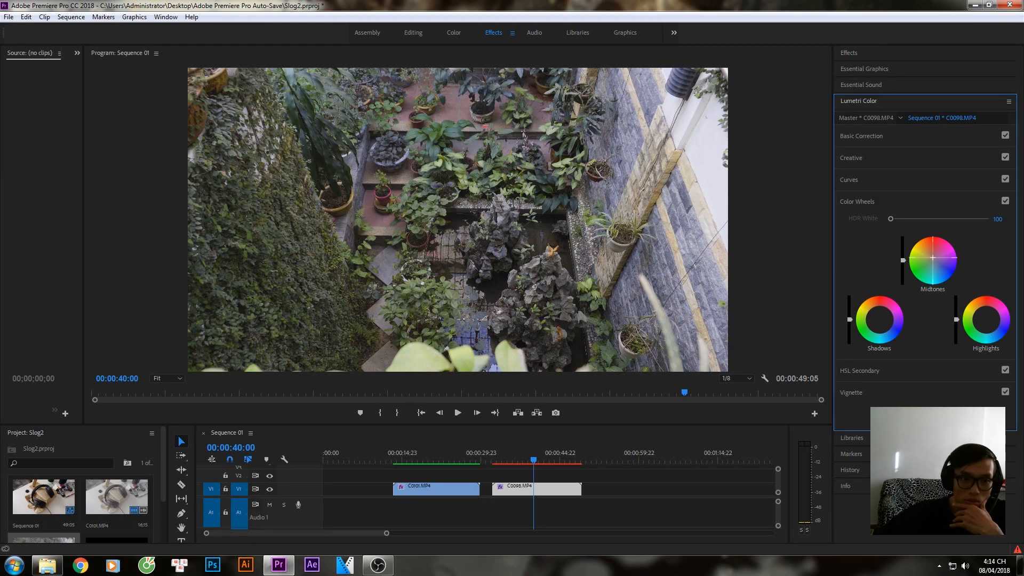
drag(930, 261, 931, 257)
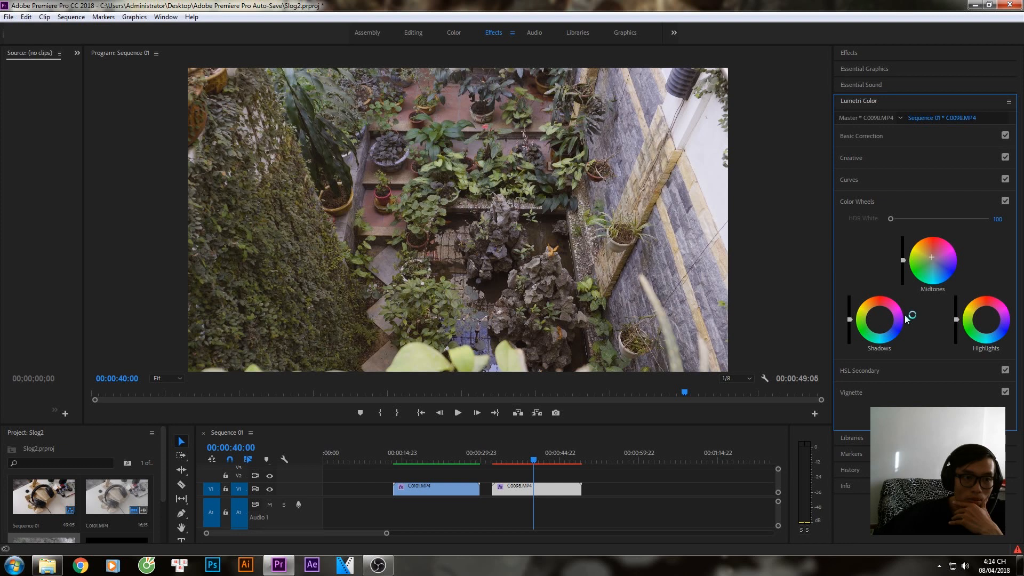
drag(932, 257, 903, 262)
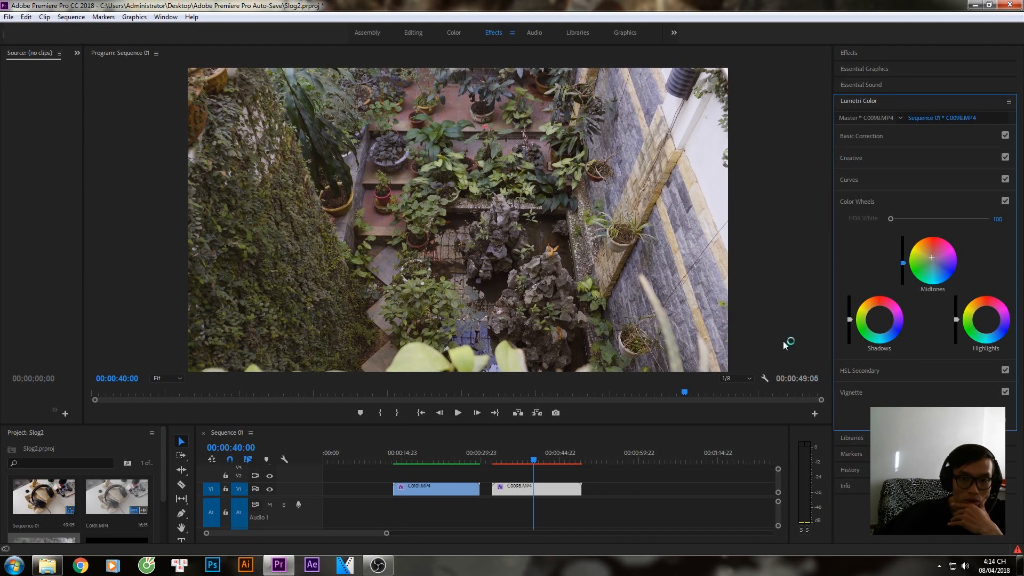
Step: Tint the garden clip's Shadows color wheel slightly toward teal and lower the shadow brightness a little
drag(879, 320, 880, 323)
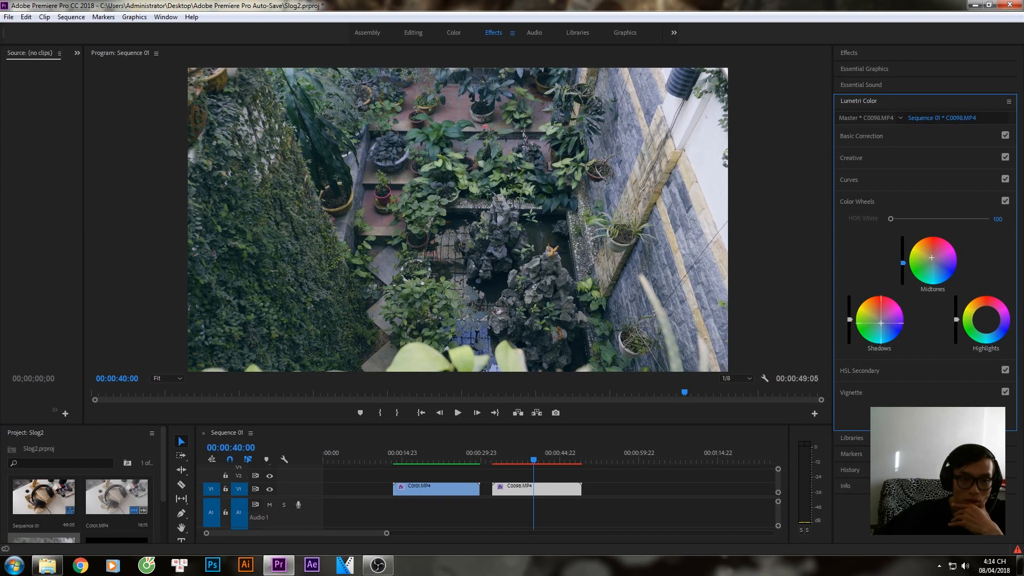
drag(881, 320, 882, 325)
double_click(882, 326)
drag(850, 319, 849, 324)
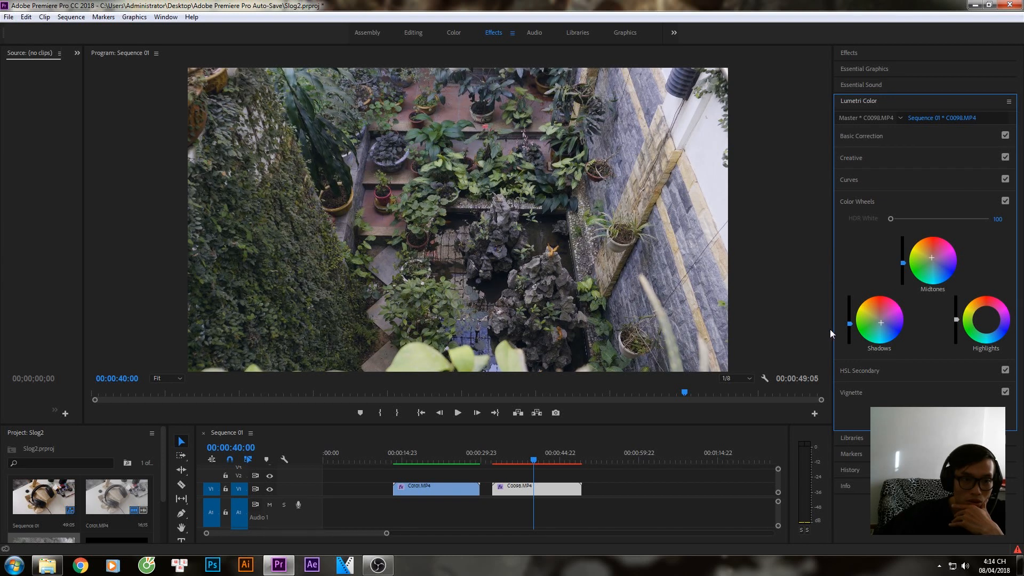
Step: Raise the garden clip's shadow brightness slightly and push its Midtones tint slightly further toward orange-red, comparing with Color Wheels off and on
drag(880, 322, 882, 328)
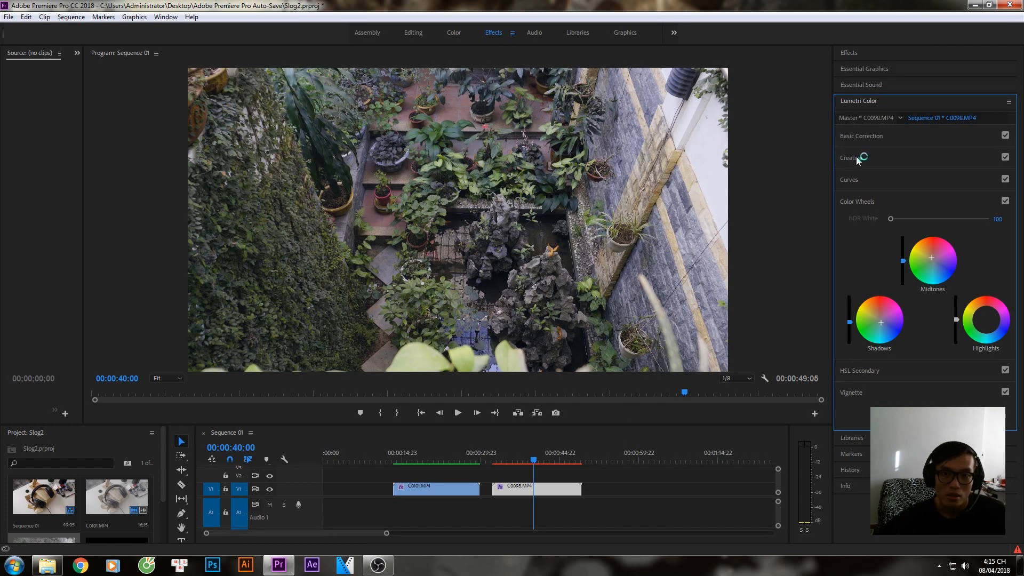
click(1004, 201)
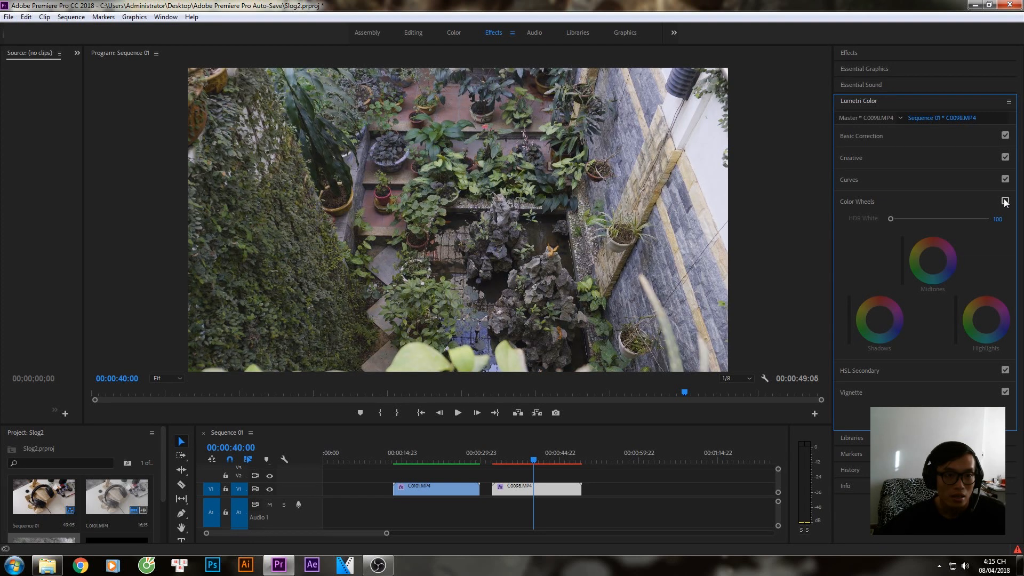
click(1004, 201)
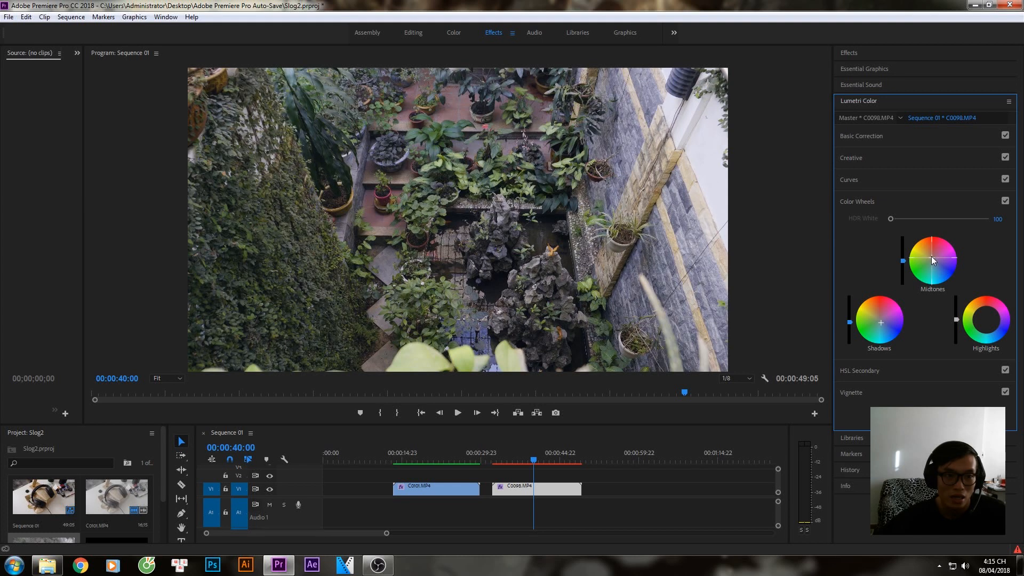
drag(932, 260, 931, 256)
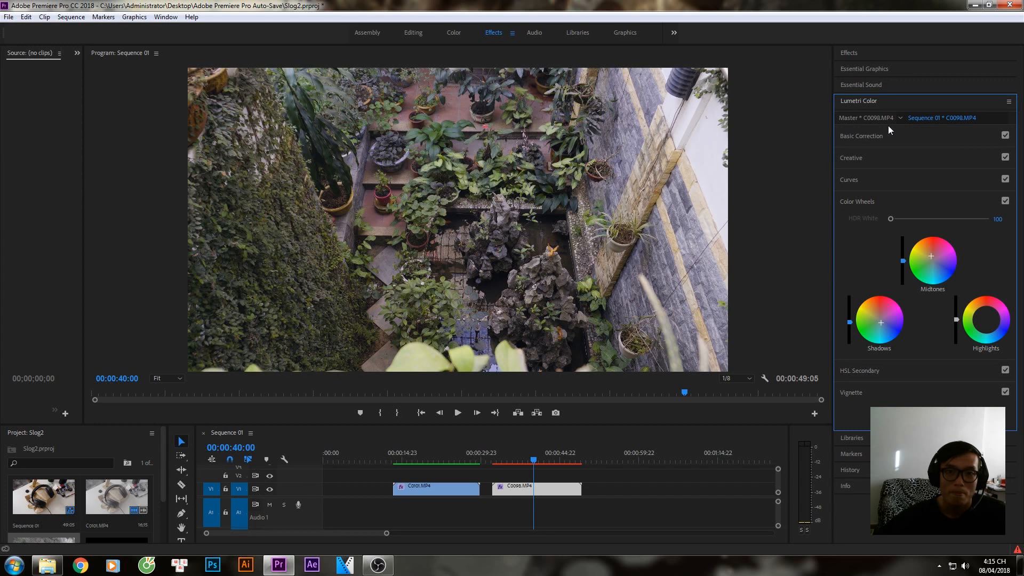
Step: In the garden clip's Basic Correction, set Exposure to 0.5
click(864, 138)
click(626, 505)
click(539, 488)
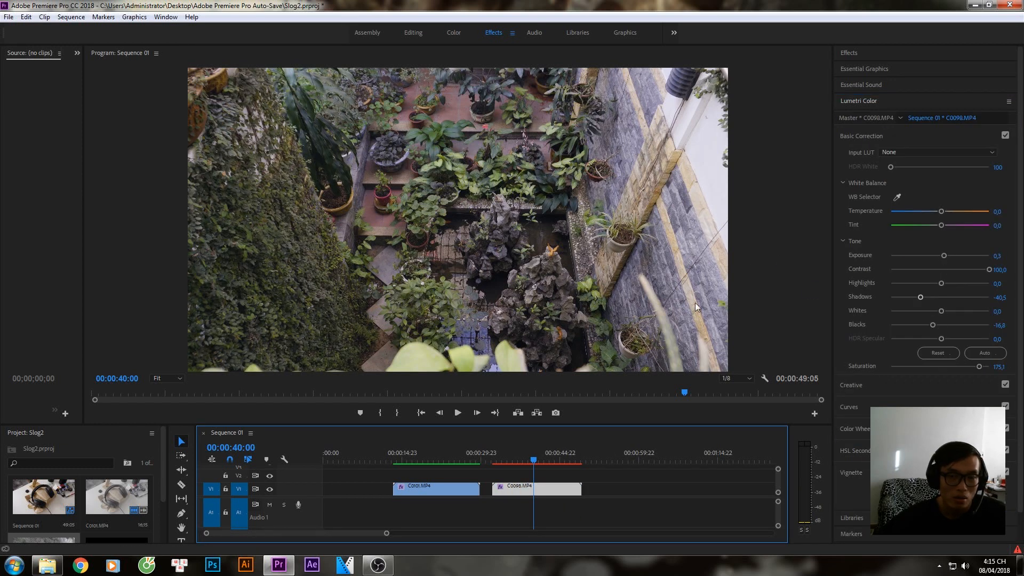
click(997, 255)
text(5)
key(Return)
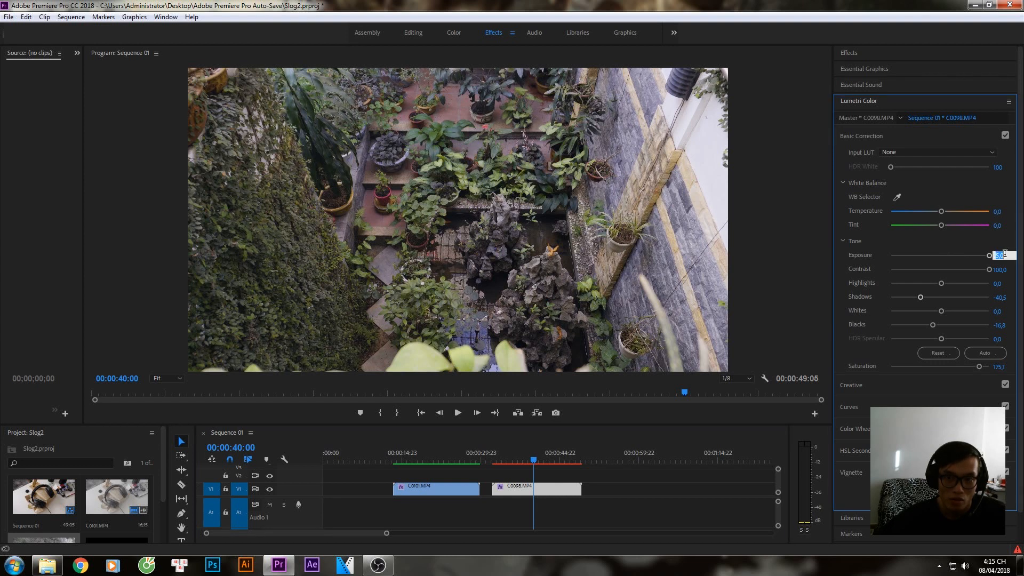
text(0,5)
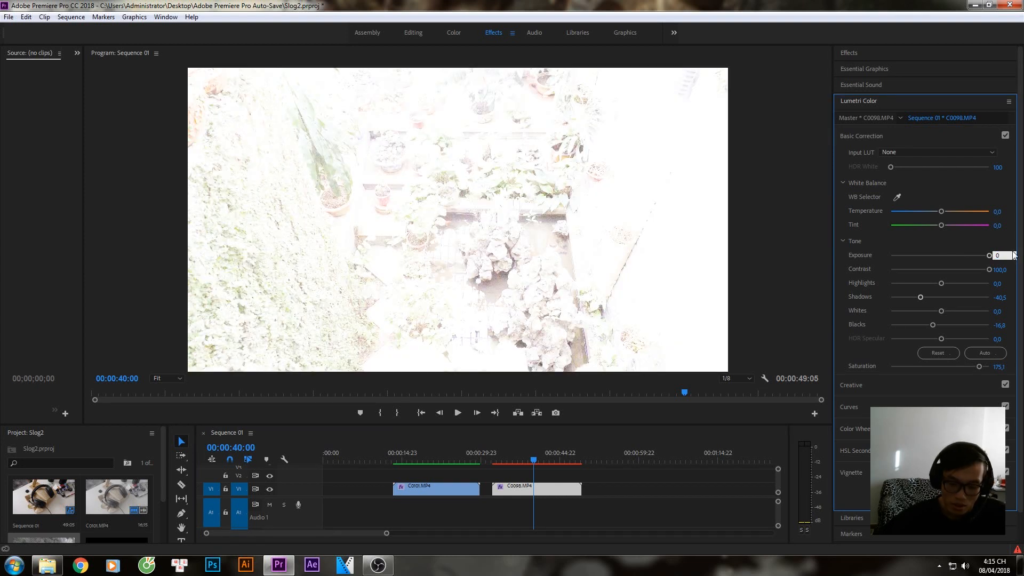
key(Return)
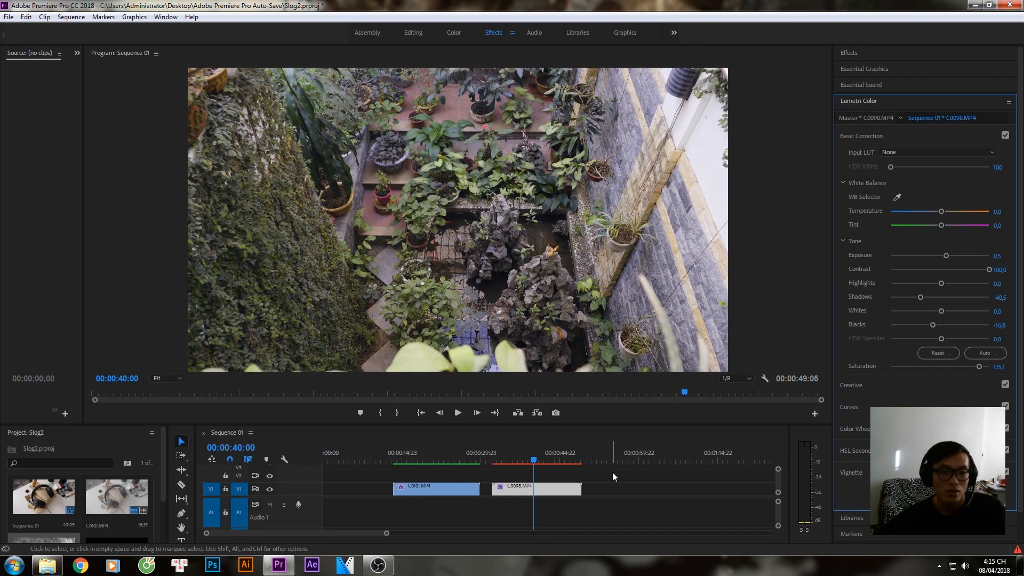
Step: Render the sequence's video previews and play the garden clip briefly from about 00:00:34
key(Return)
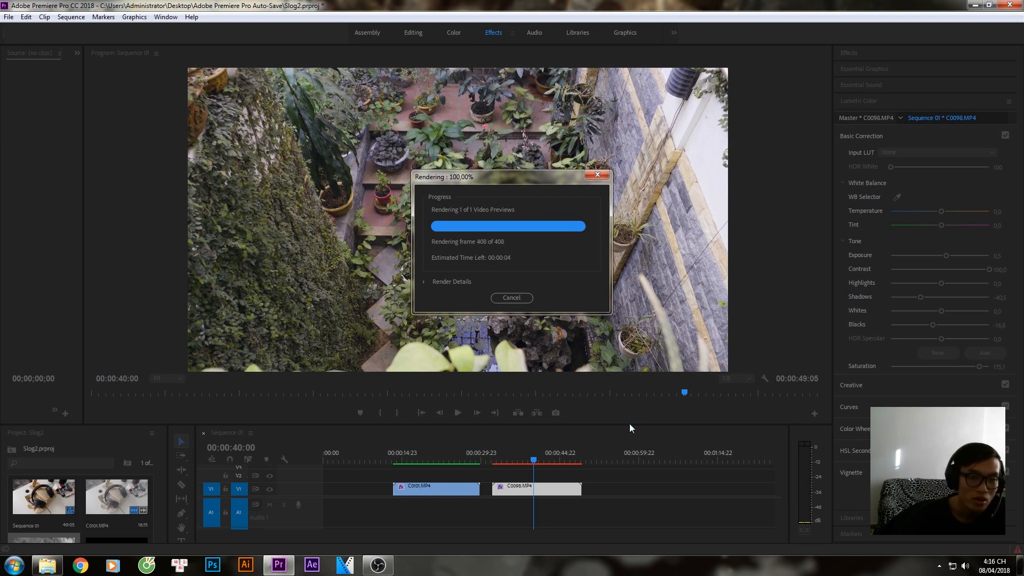
click(503, 453)
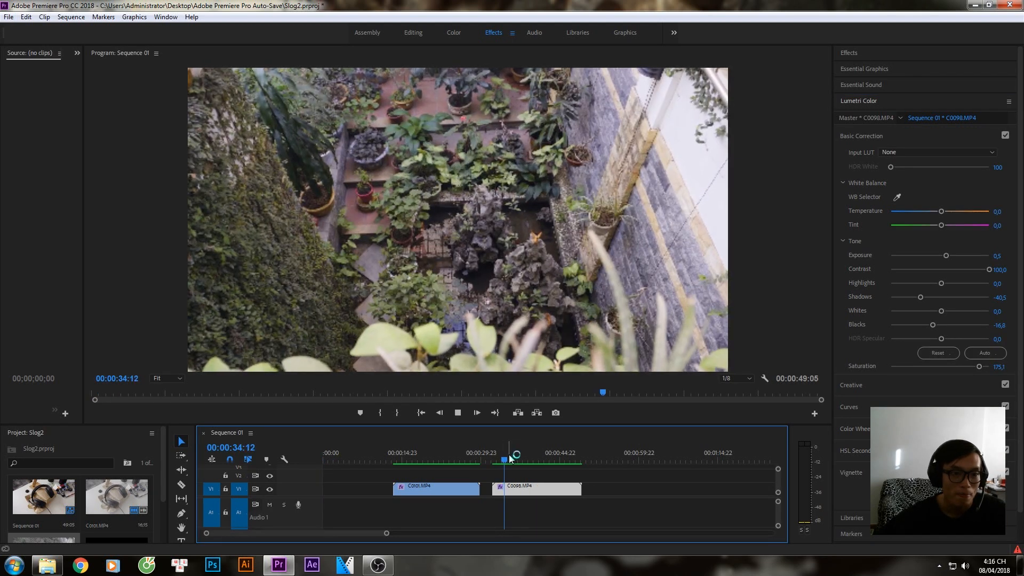
key(space)
Step: Set the program monitor's playback resolution to Full and enlarge the preview by shrinking the timeline area
click(736, 378)
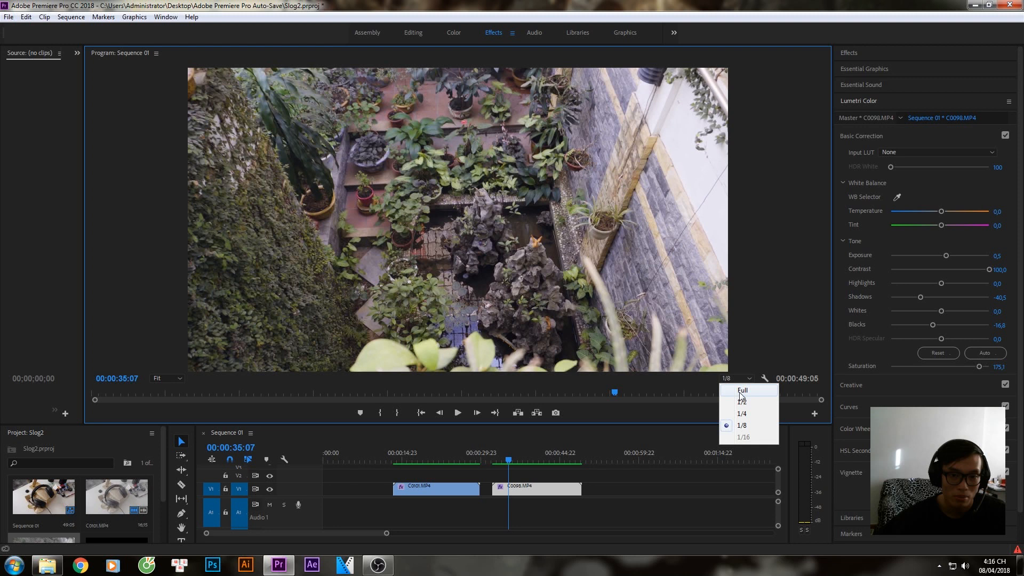
click(739, 392)
drag(409, 427, 400, 530)
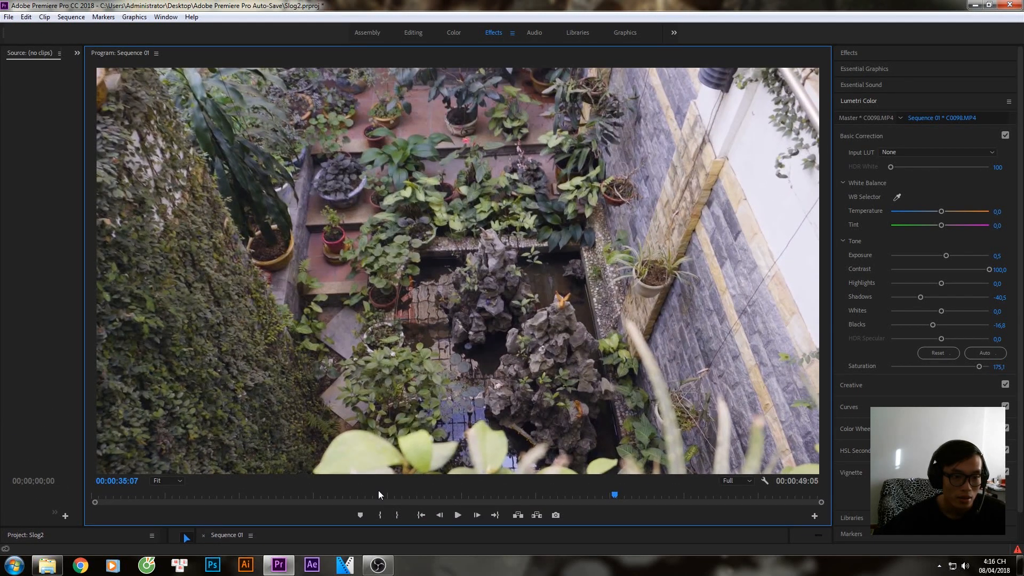
Step: Skim through the graded headphones clip and play the garden clip from 00:00:31:19 to the sequence's end
click(377, 496)
click(466, 496)
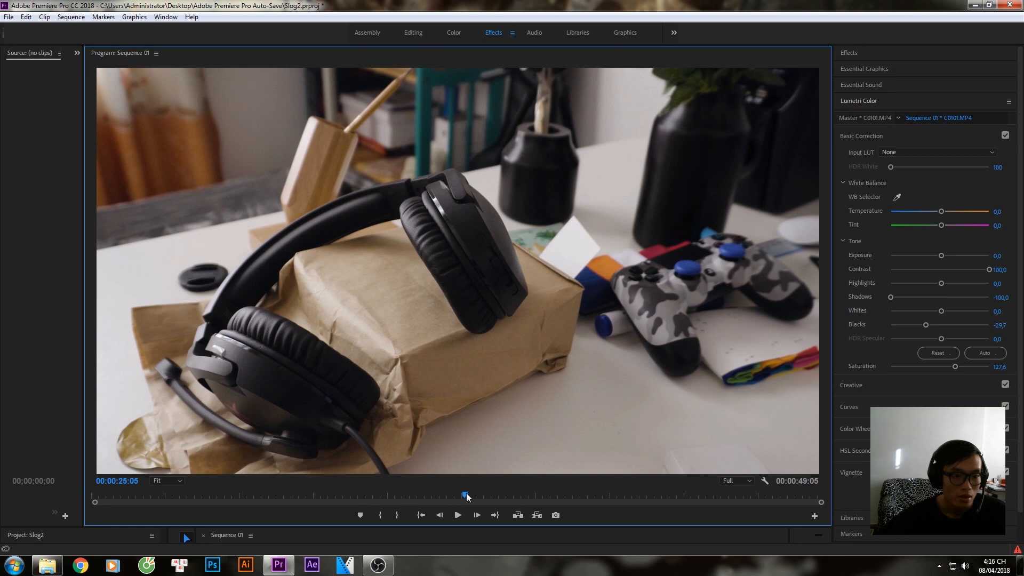
drag(467, 497, 549, 497)
click(563, 496)
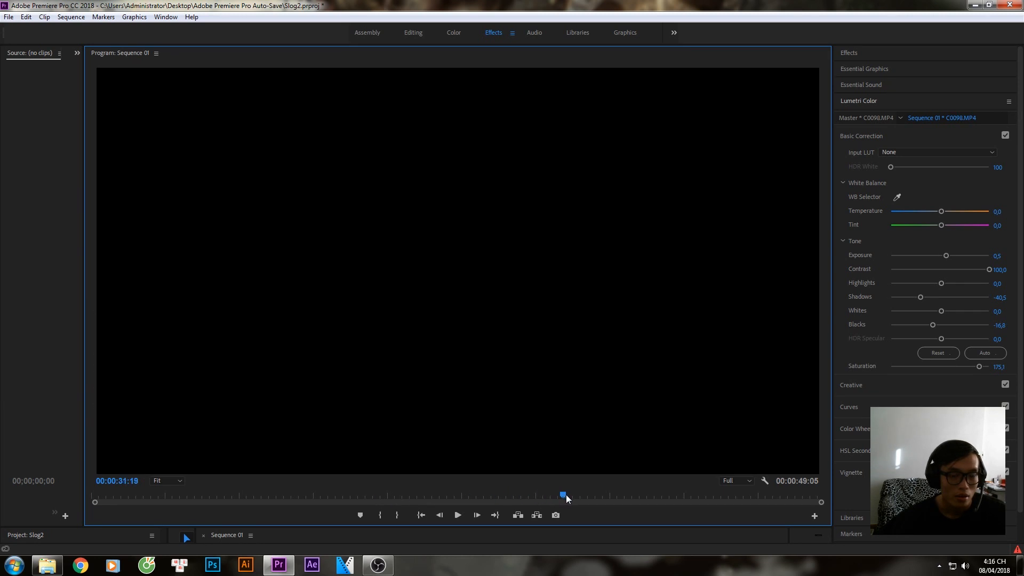
key(space)
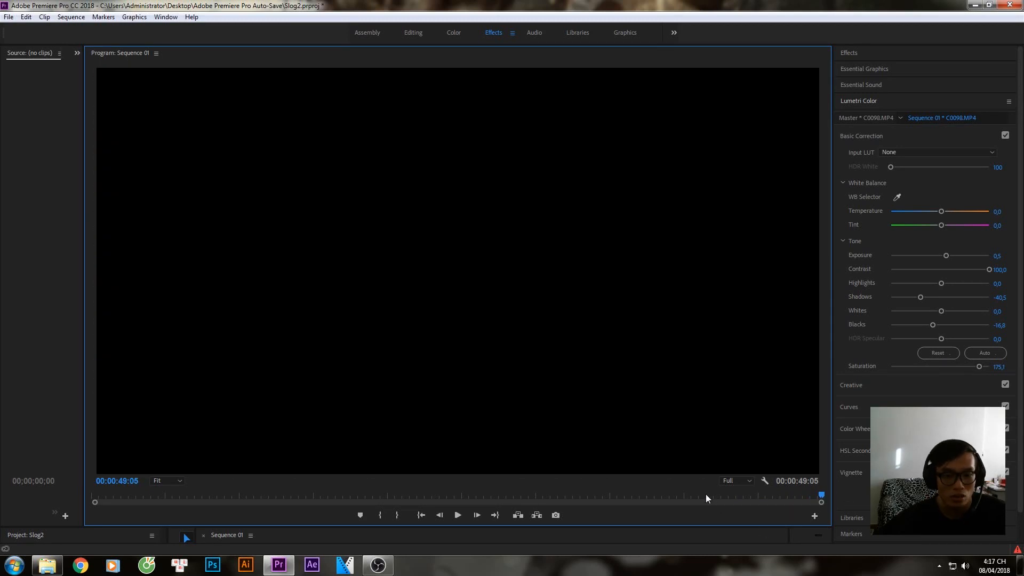
Step: Replay the graded garden clip from 00:00:33:07 and pause to examine its colors at 00:00:42:01 and 00:00:43:08
click(706, 494)
key(space)
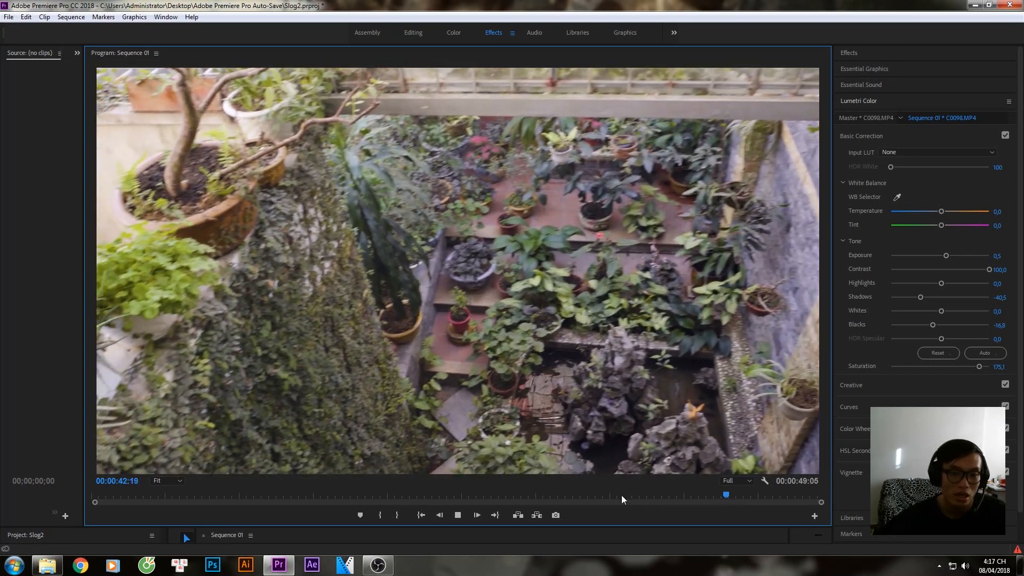
click(621, 494)
click(586, 496)
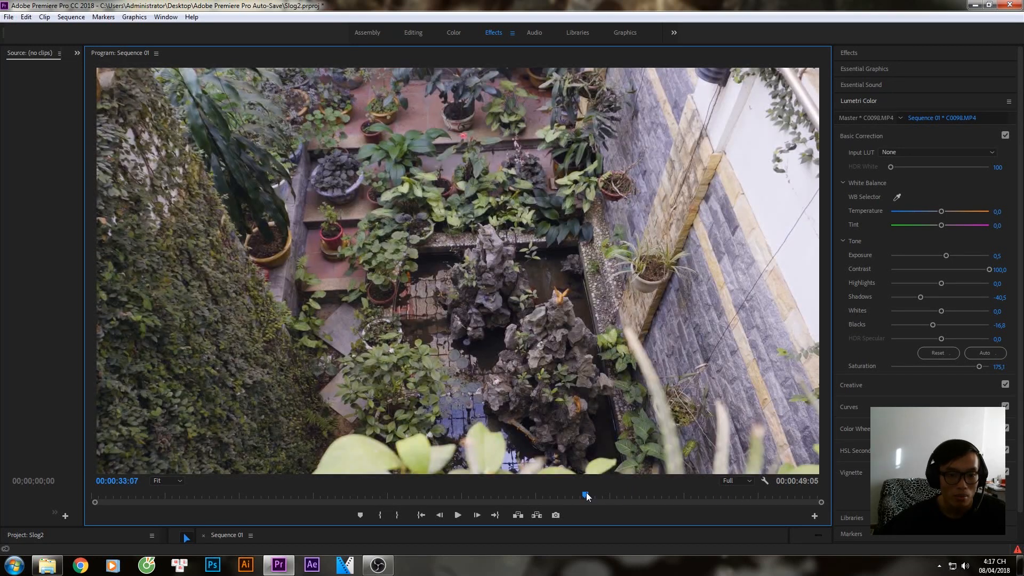
key(space)
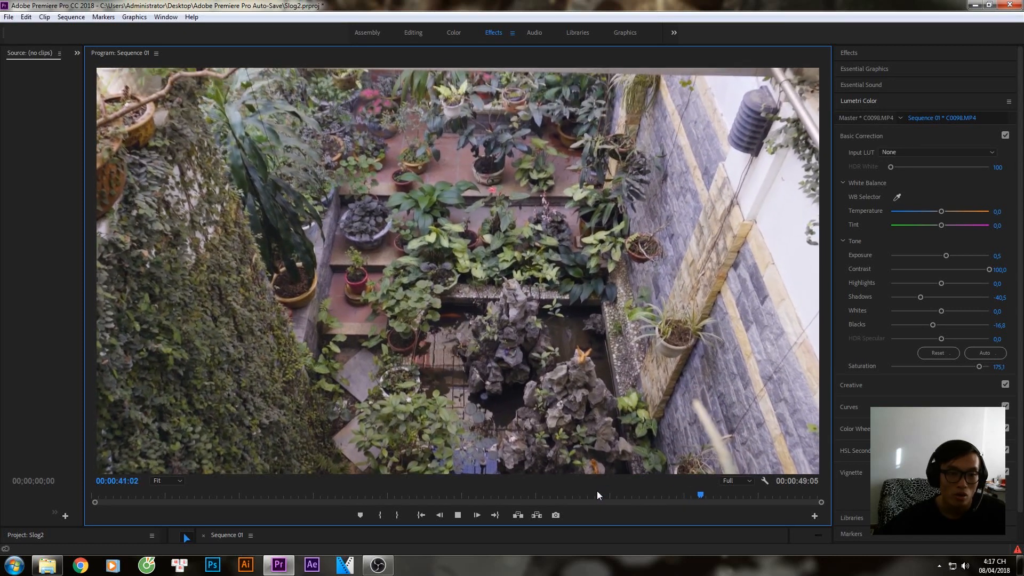
key(space)
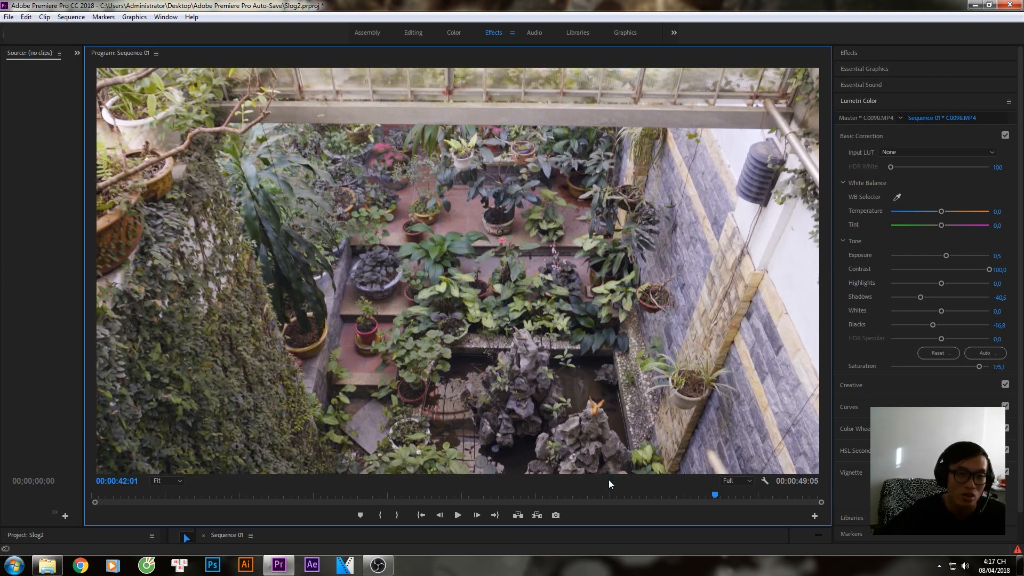
key(space)
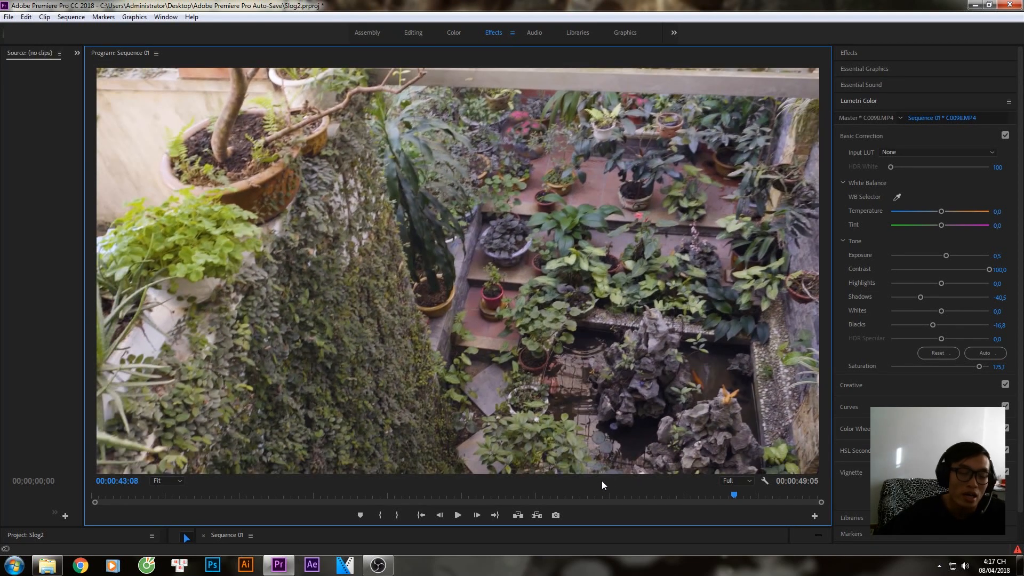